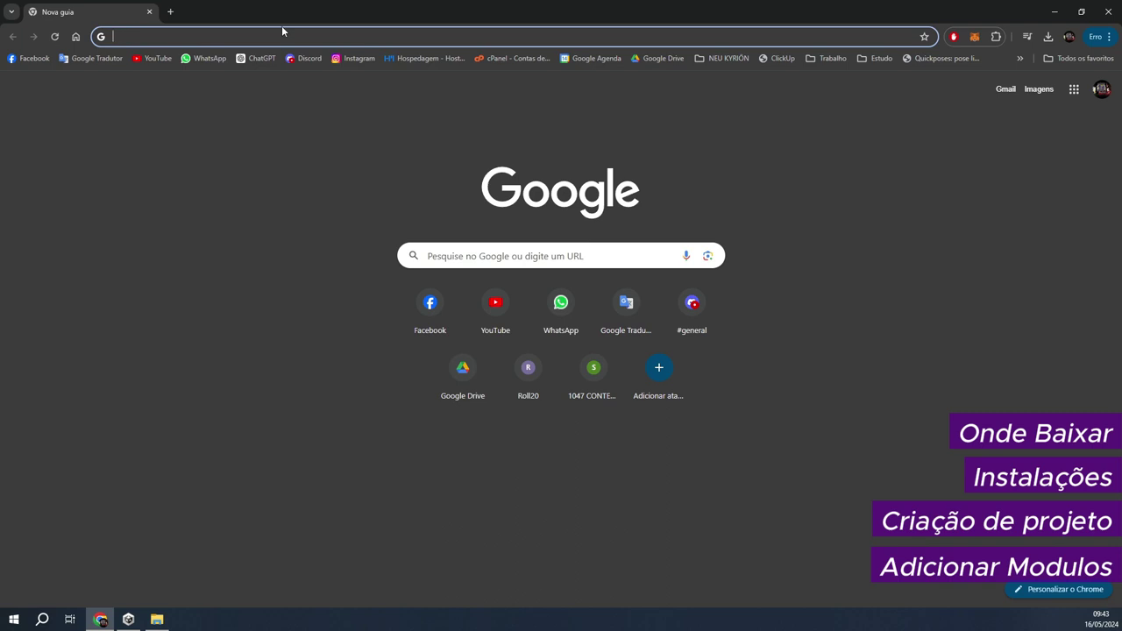
# Search Google for 'unity download', discarding the autocompleted suggestion
pyautogui.write('unity')
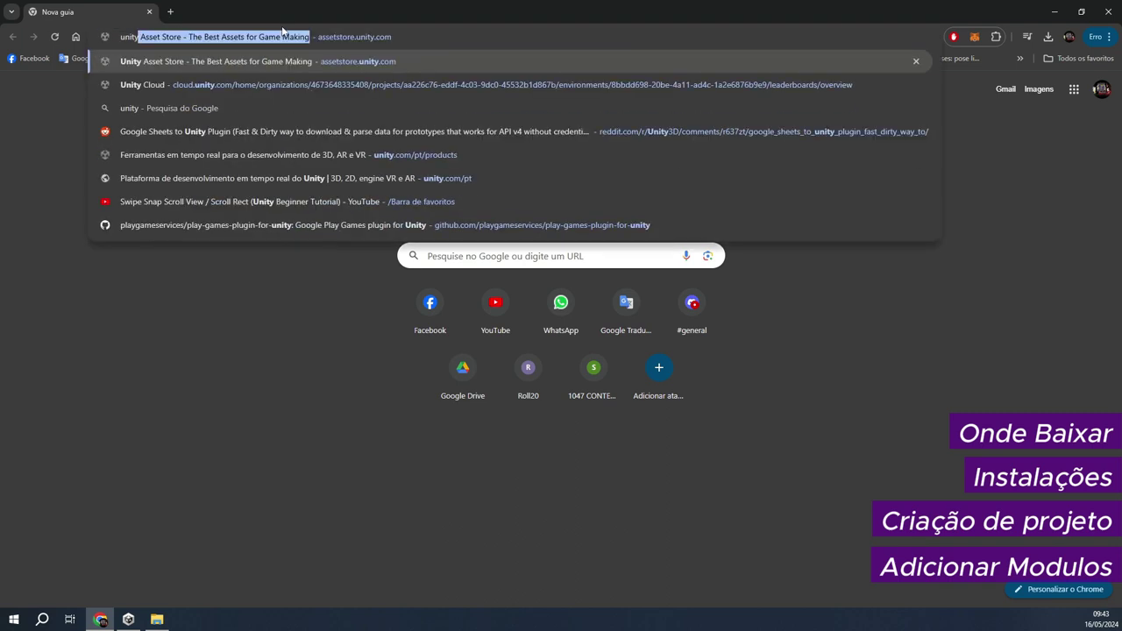
pyautogui.write(' d')
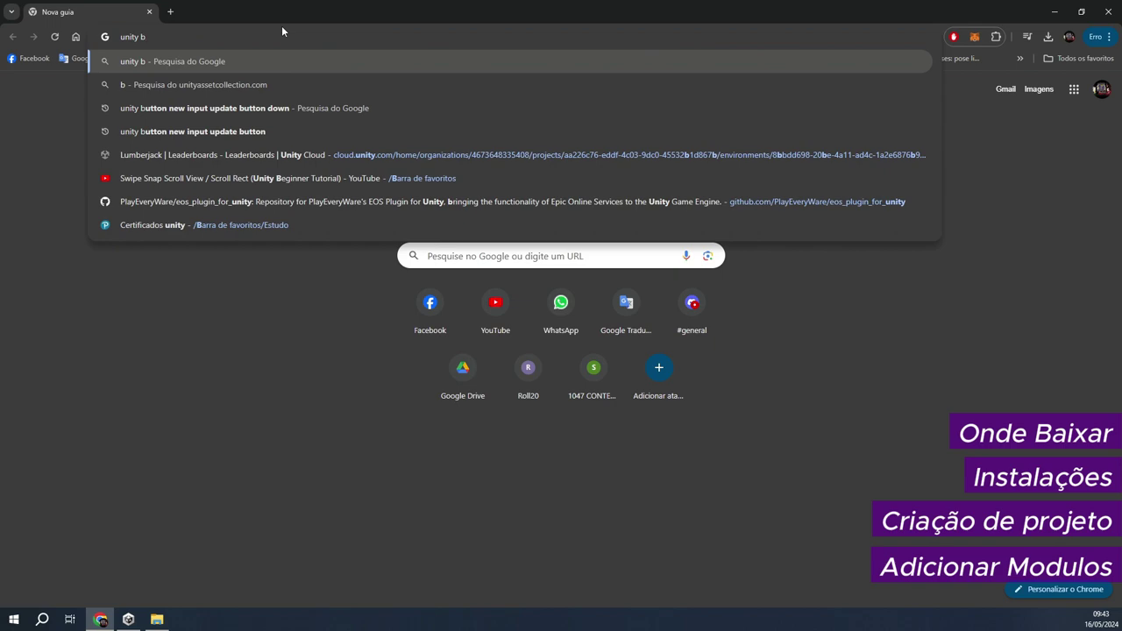
pyautogui.press('BackSpace')
pyautogui.write('download')
pyautogui.press('Return')
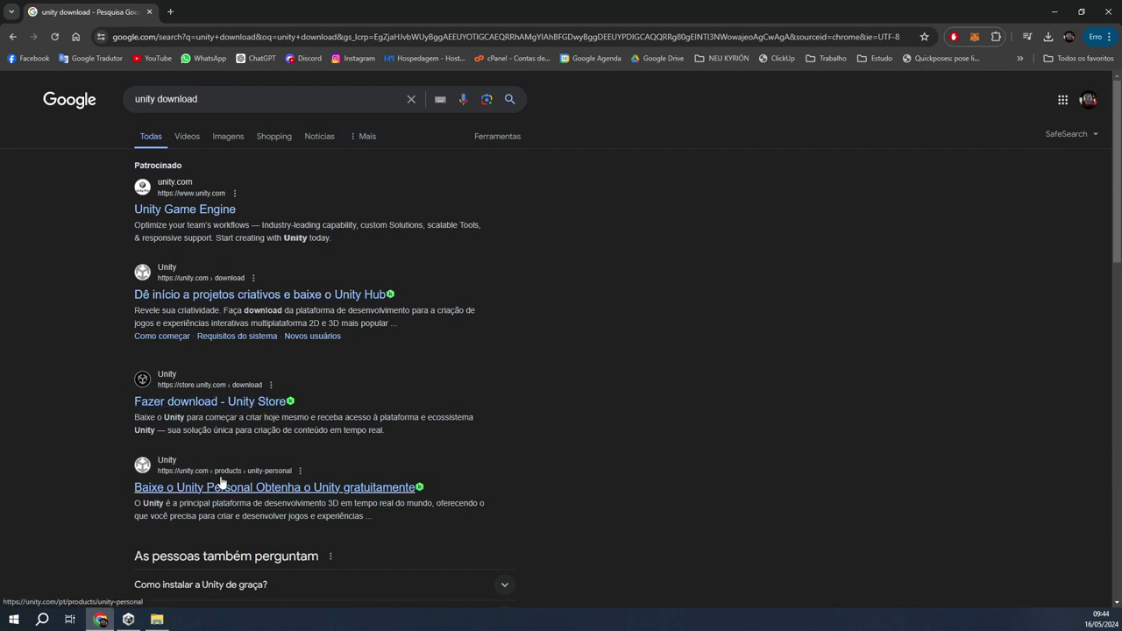
# Open the 'Fazer download - Unity Store' result and accept the Unity Personal terms
pyautogui.click(183, 406)
pyautogui.scroll(-3, 202, 350)
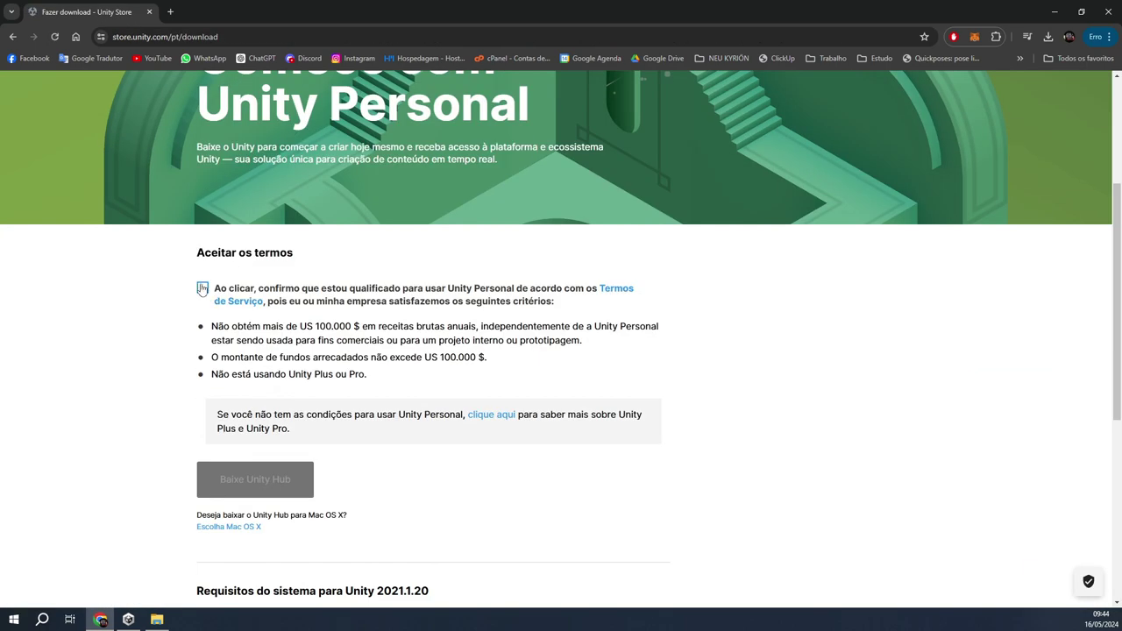
pyautogui.click(202, 288)
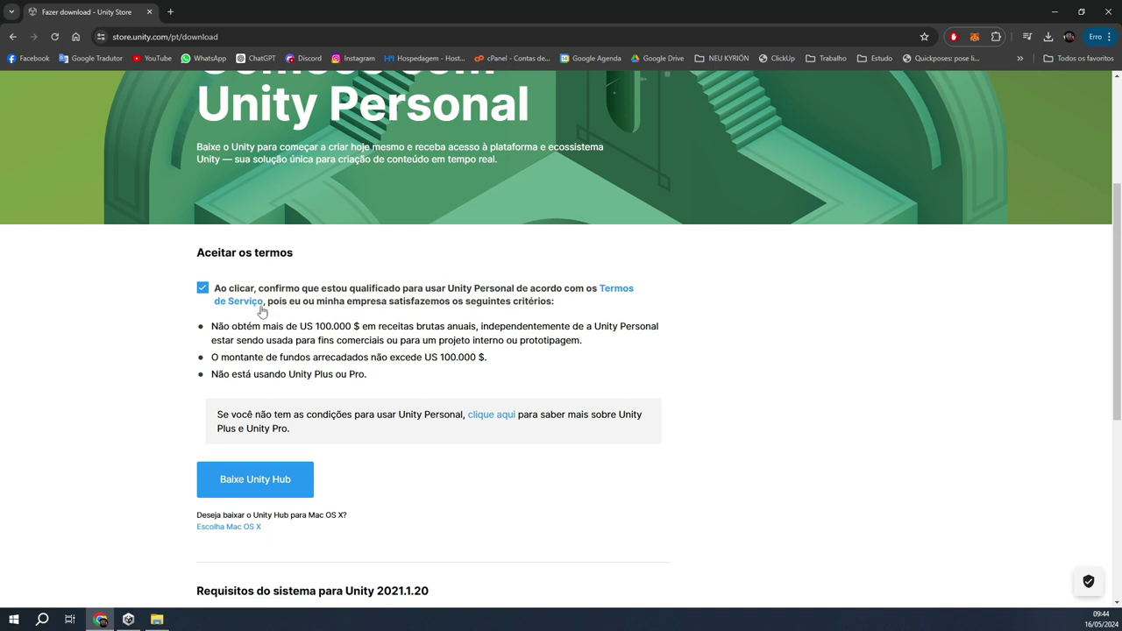
# Review the Unity Personal eligibility criteria, highlighting the US 100.000 $ revenue limit
pyautogui.moveTo(215, 321); pyautogui.dragTo(392, 375)
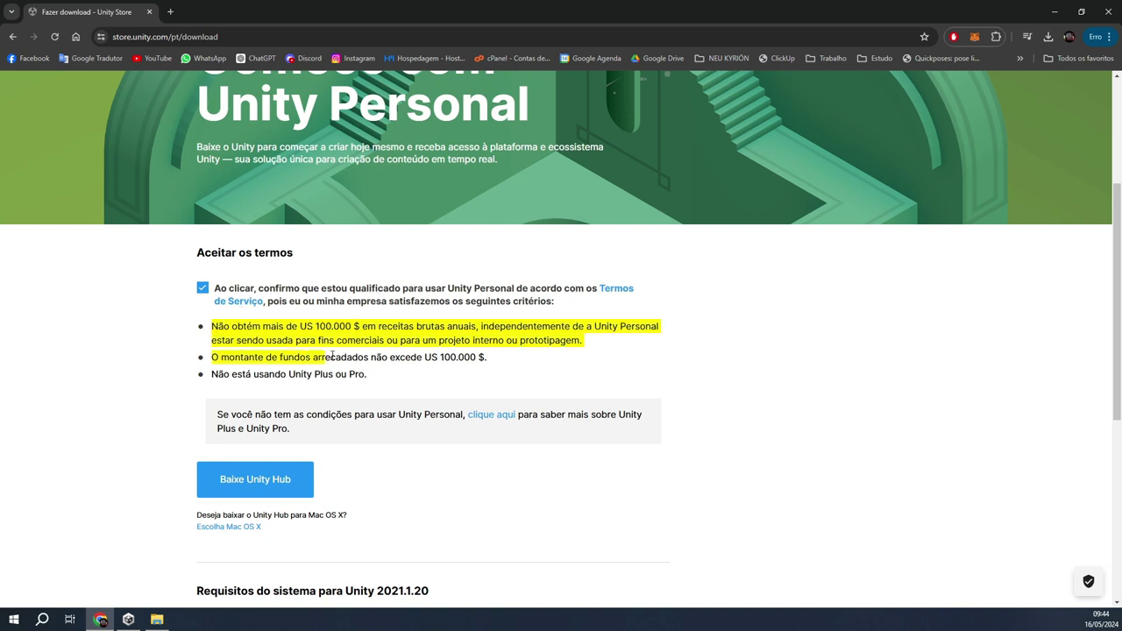
pyautogui.click(392, 376)
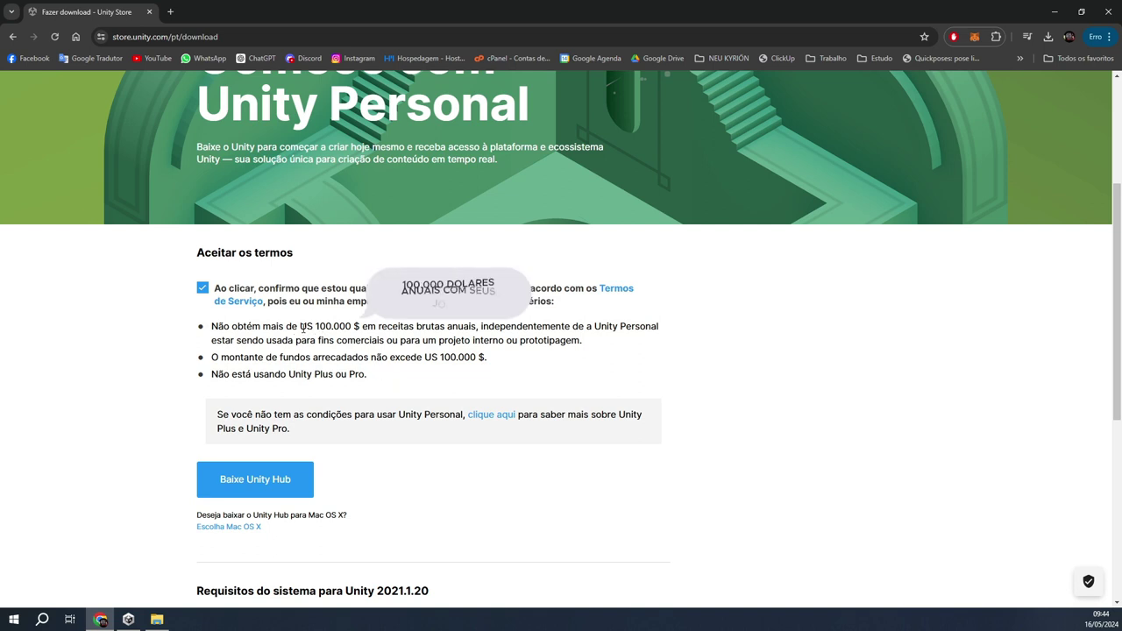
pyautogui.moveTo(317, 327); pyautogui.dragTo(356, 327)
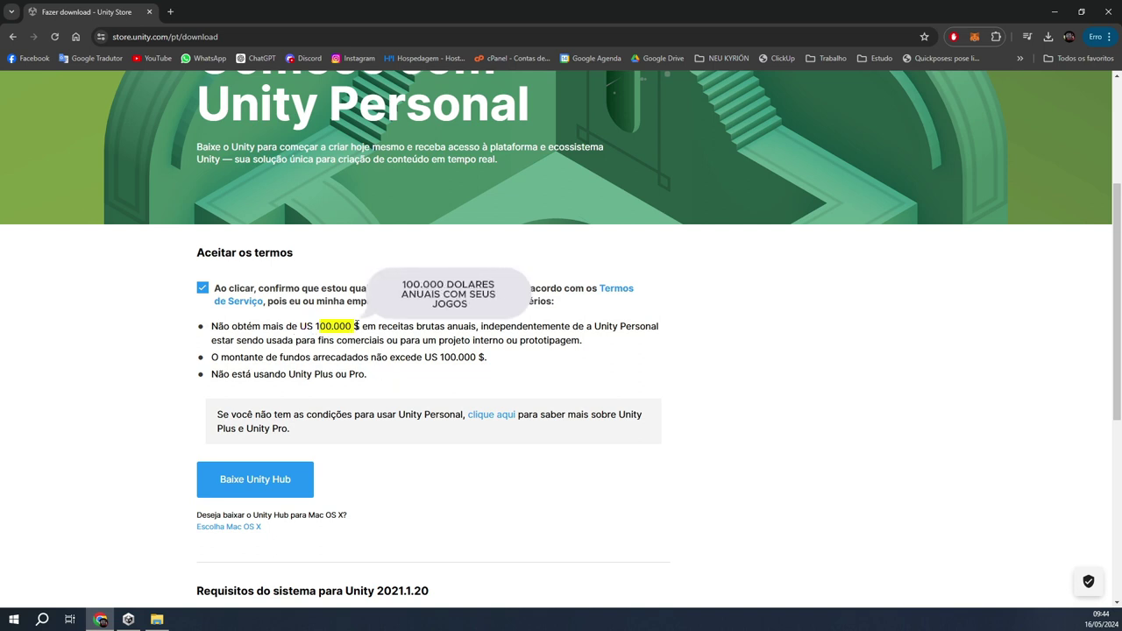
pyautogui.scroll(-2, 298, 342)
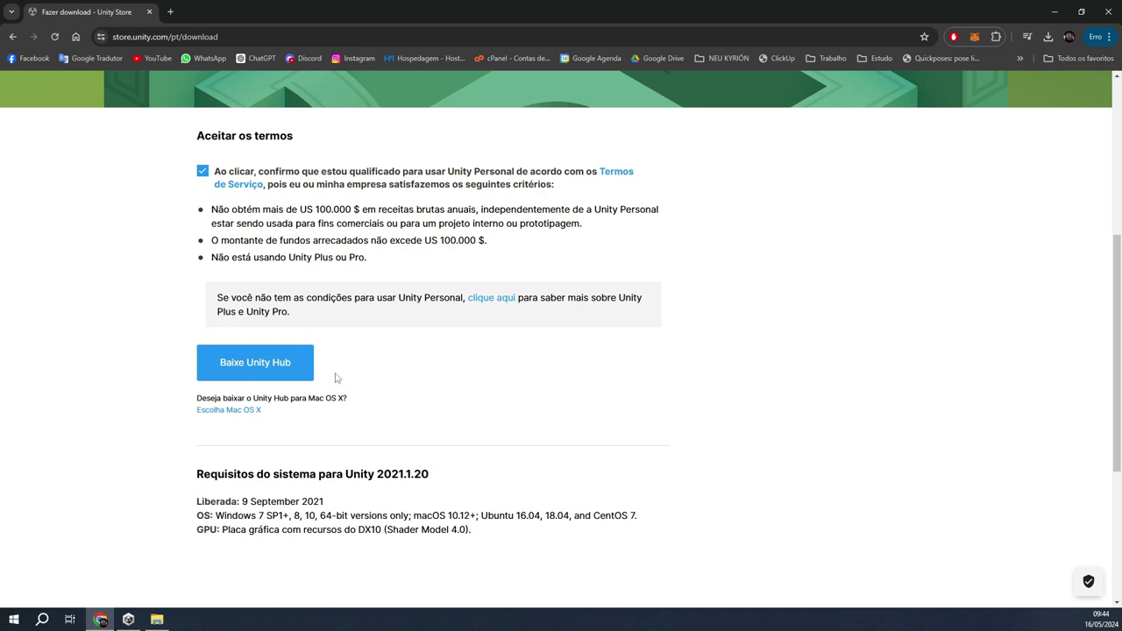
pyautogui.scroll(2, 336, 378)
pyautogui.scroll(-1, 333, 438)
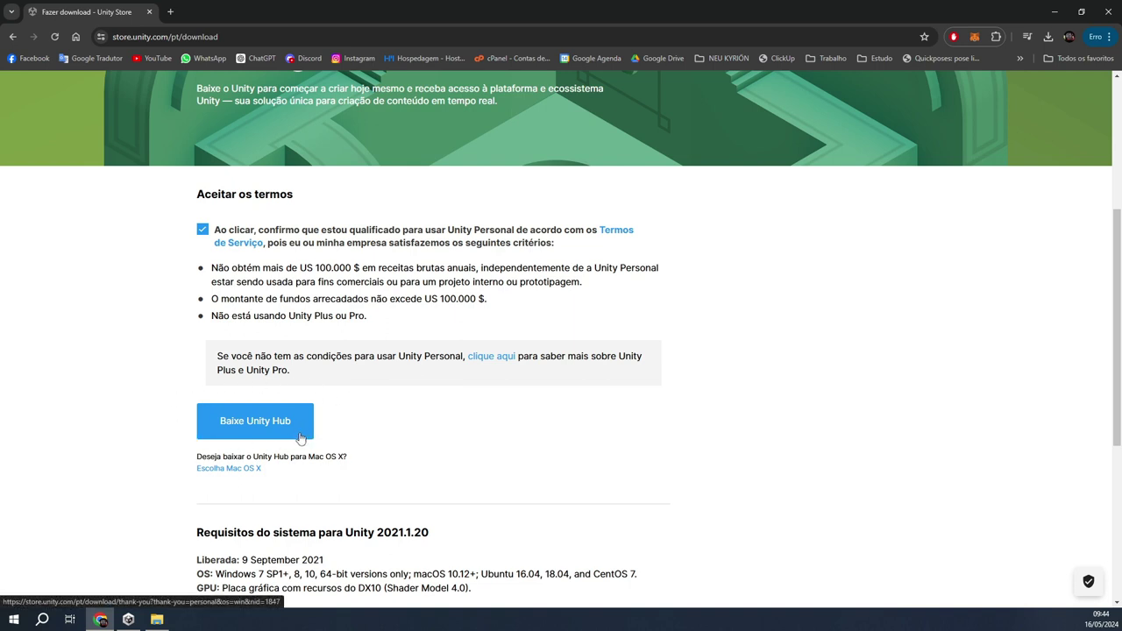
# Download Unity Hub and run UnityHubSetup.exe from Chrome's download history
pyautogui.click(277, 428)
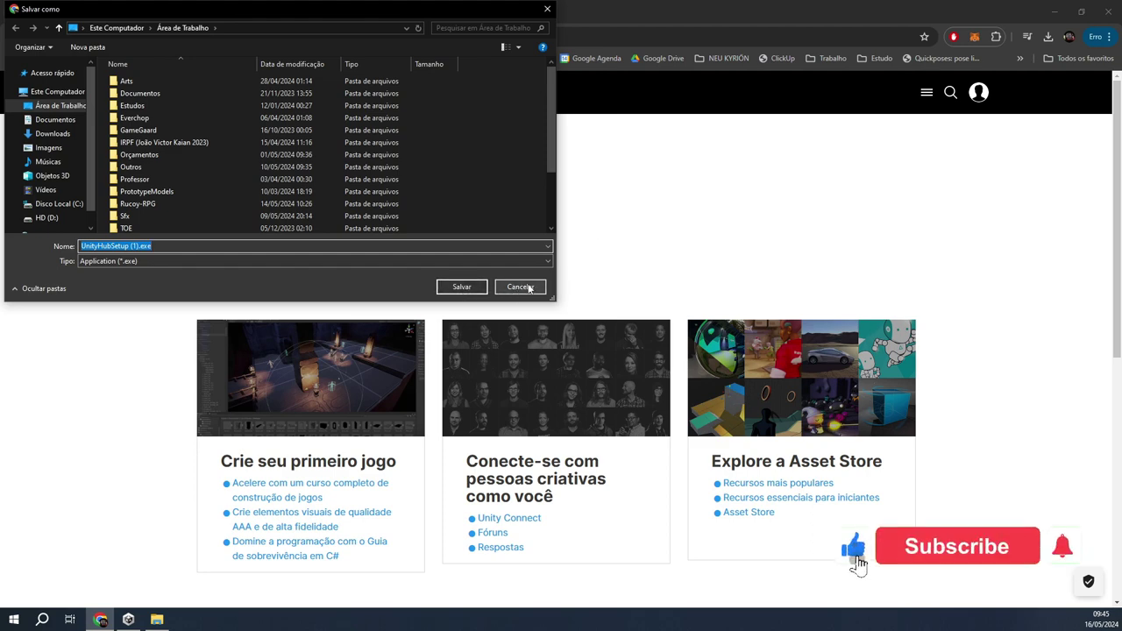
pyautogui.click(520, 287)
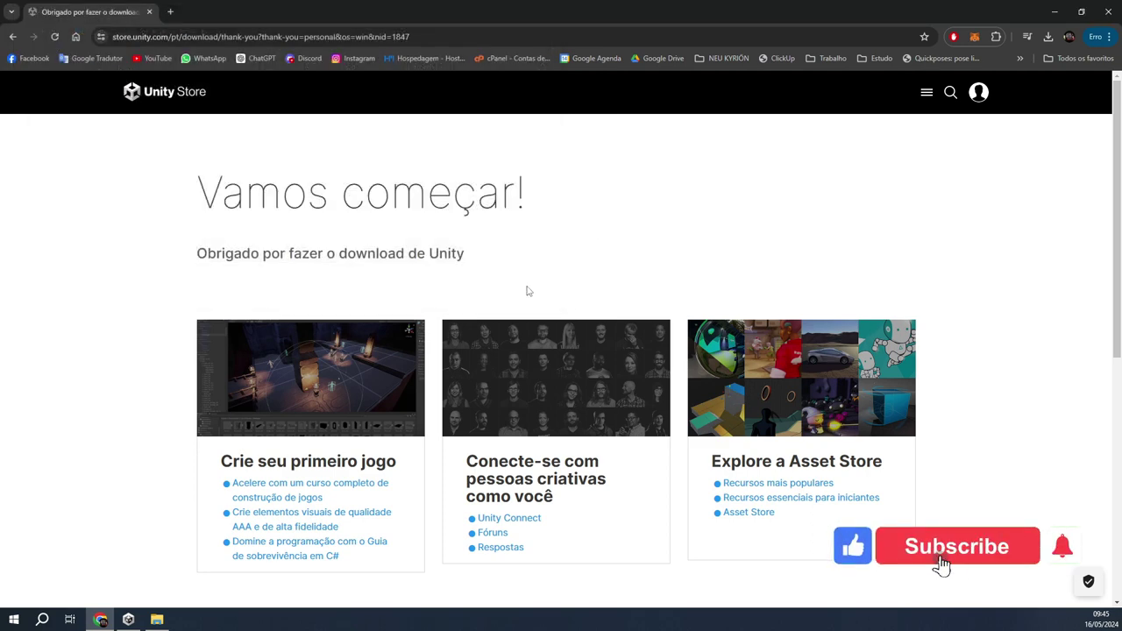
pyautogui.hotkey('ctrl', 'j')
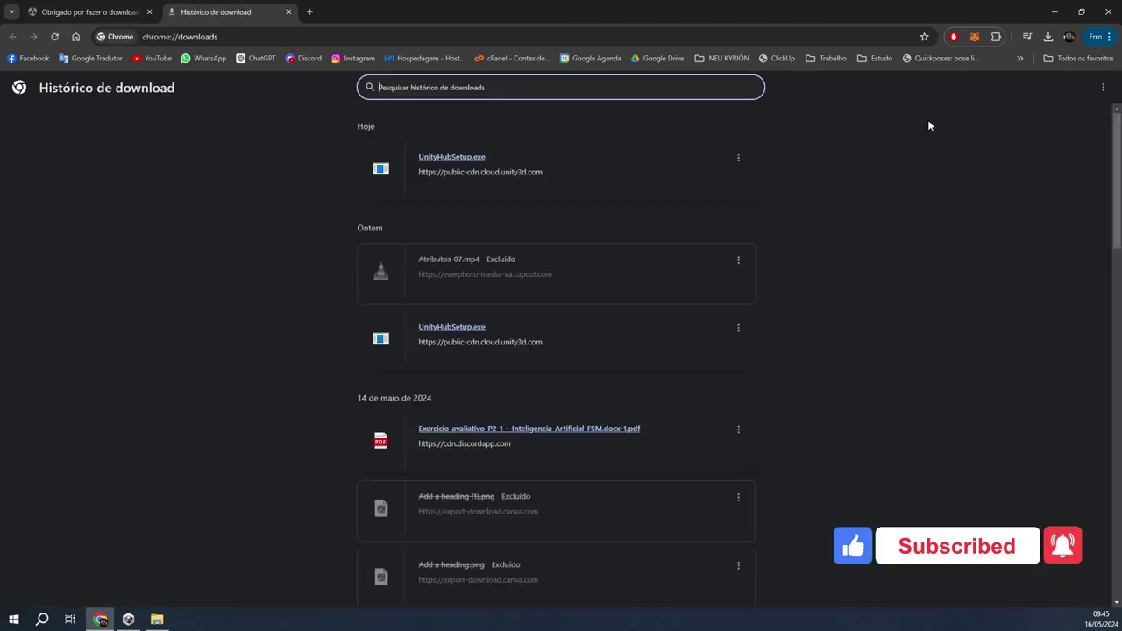
pyautogui.click(450, 159)
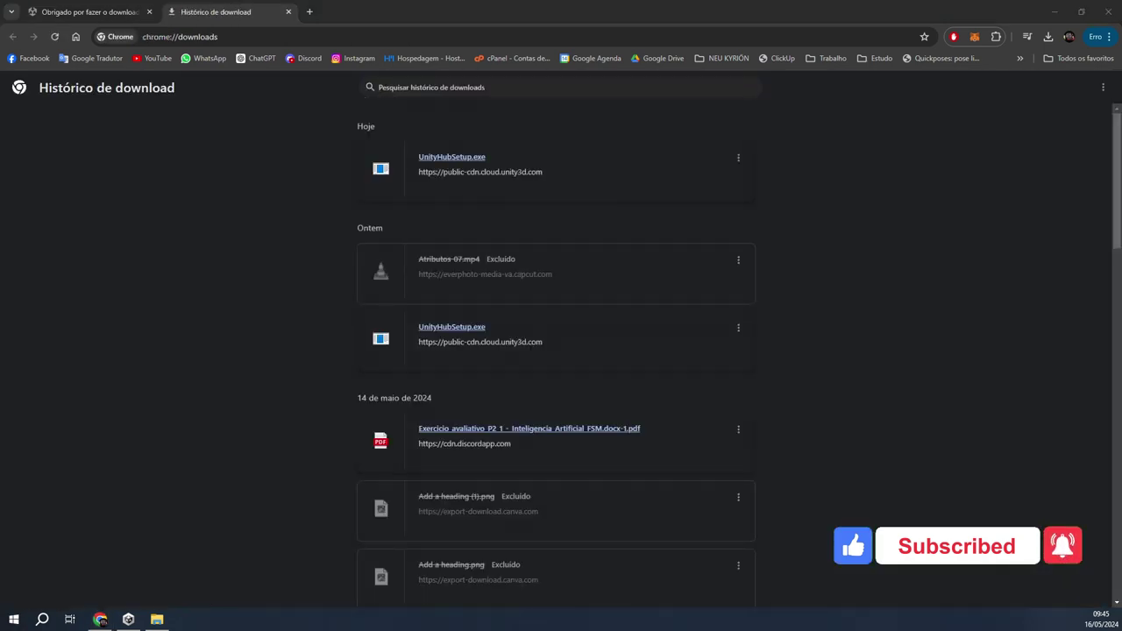
# Accept the Unity Hub Setup license, view the install folder, then close the installer
pyautogui.click(289, 11)
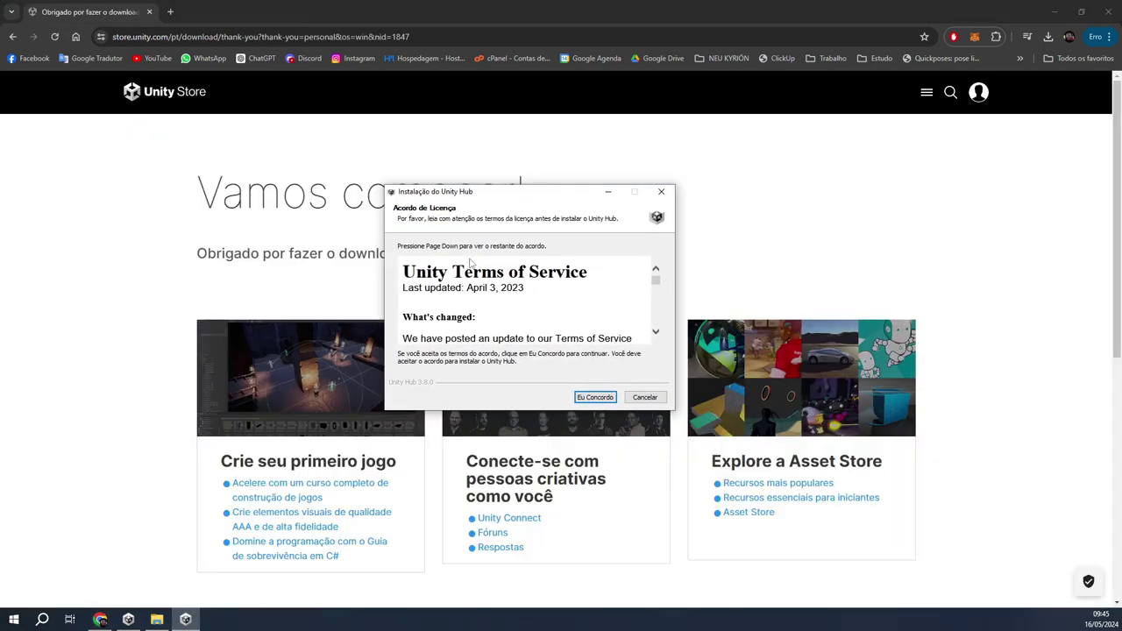
pyautogui.click(596, 397)
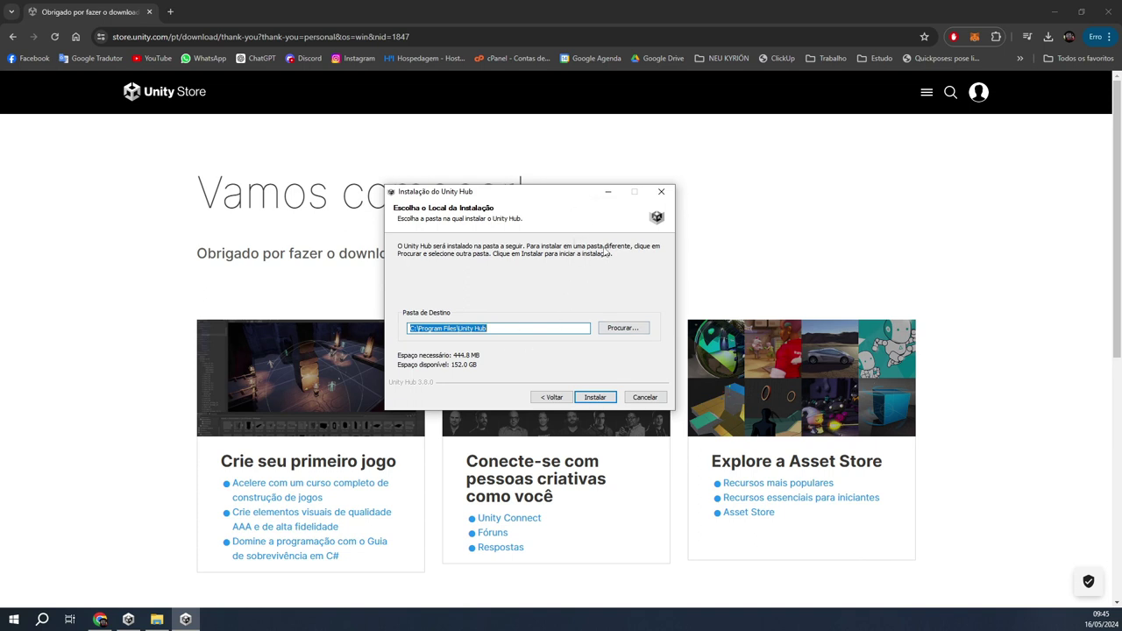
pyautogui.click(664, 195)
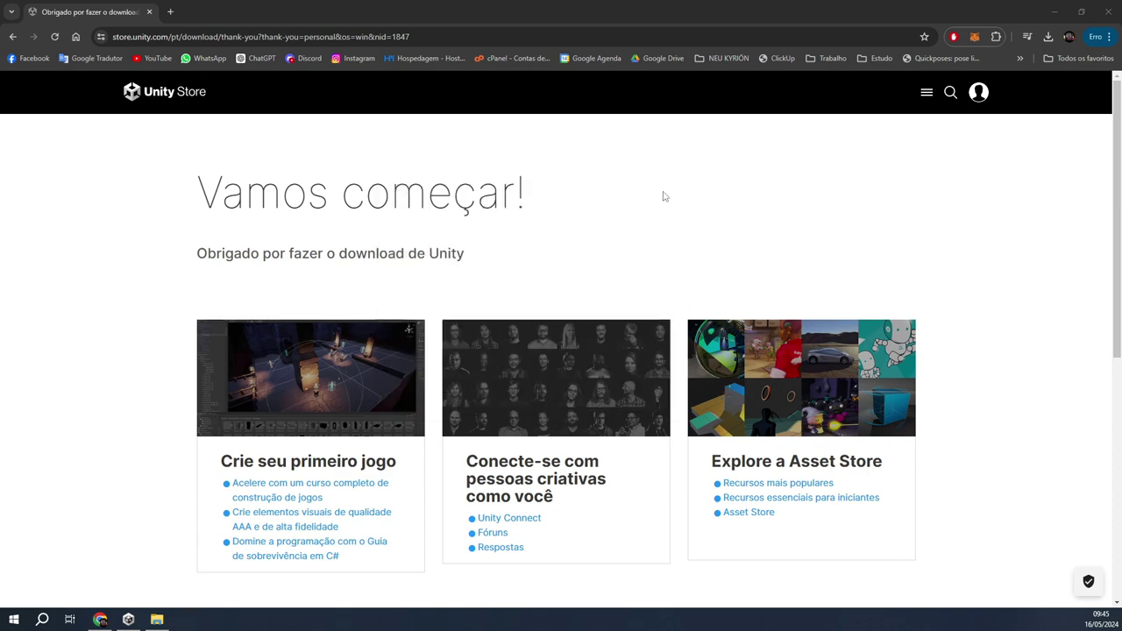
# Restore Unity Hub to a smaller window, reposition it, and scroll through the Projects list
pyautogui.click(128, 620)
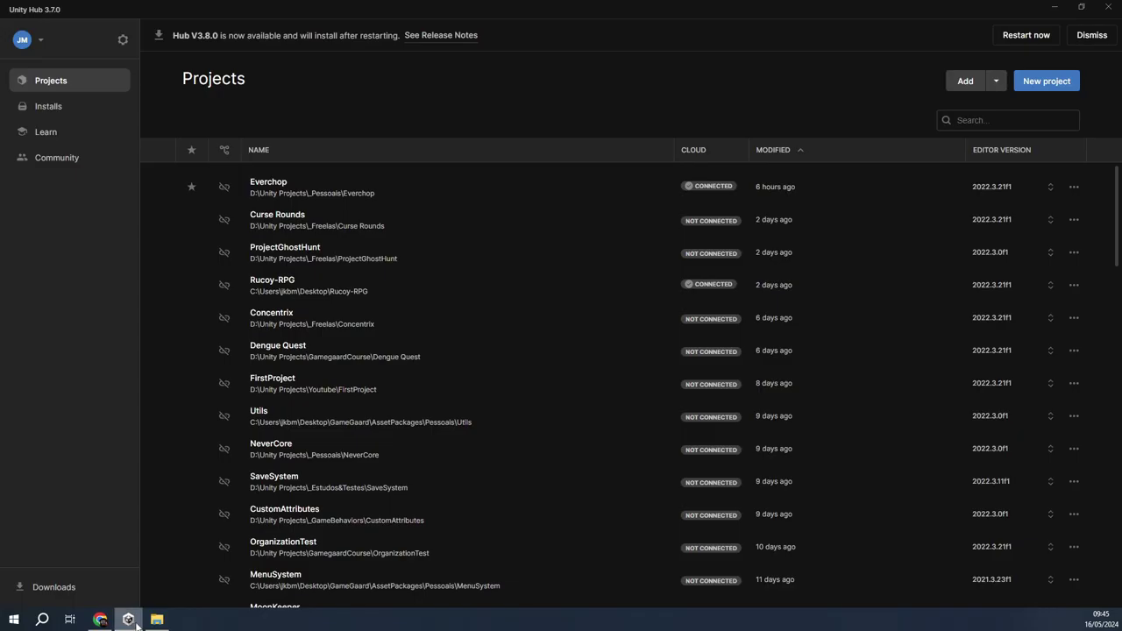
pyautogui.click(1079, 7)
pyautogui.moveTo(534, 95)
pyautogui.mouseDown()
pyautogui.moveTo(473, 115)
pyautogui.moveTo(494, 145)
pyautogui.mouseUp()
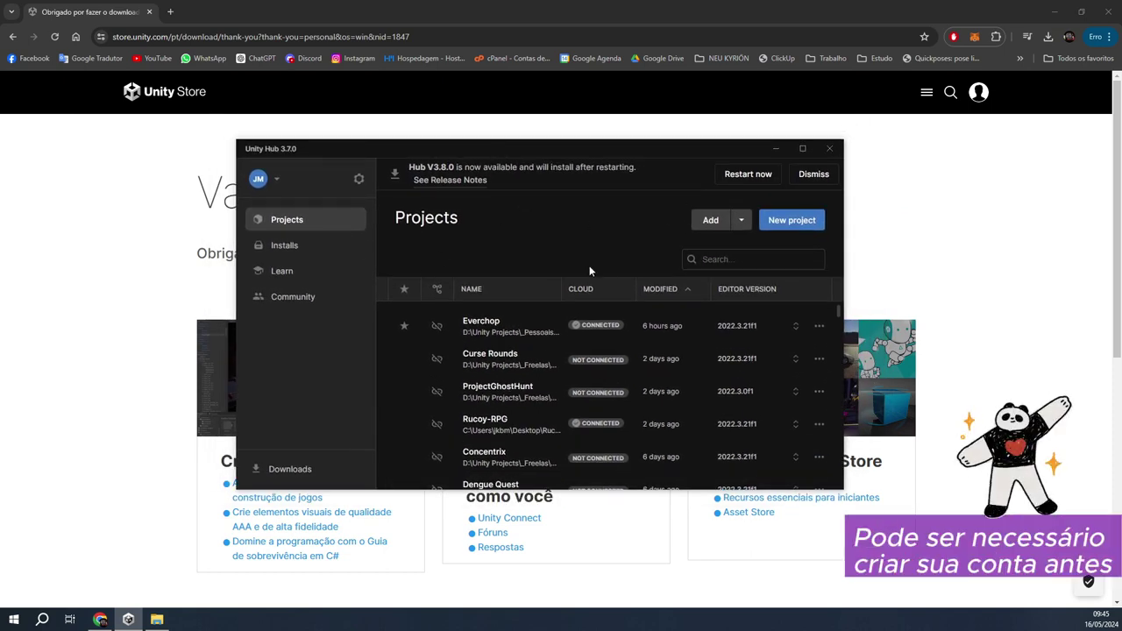
pyautogui.scroll(-3, 501, 329)
pyautogui.scroll(-5, 497, 373)
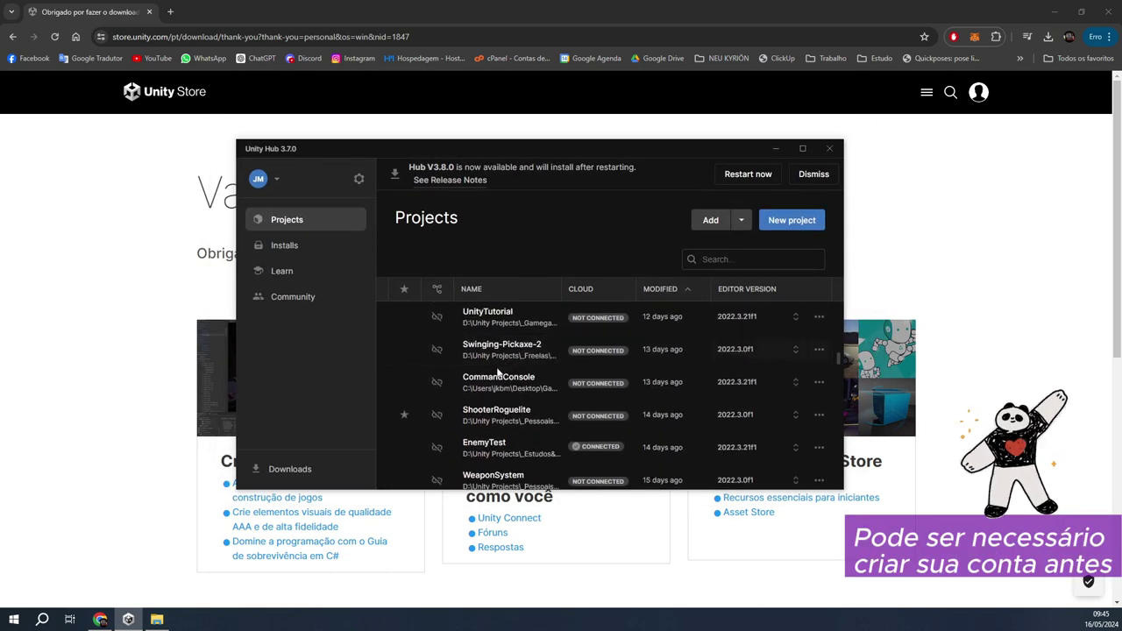
pyautogui.scroll(4, 497, 403)
pyautogui.scroll(4, 497, 428)
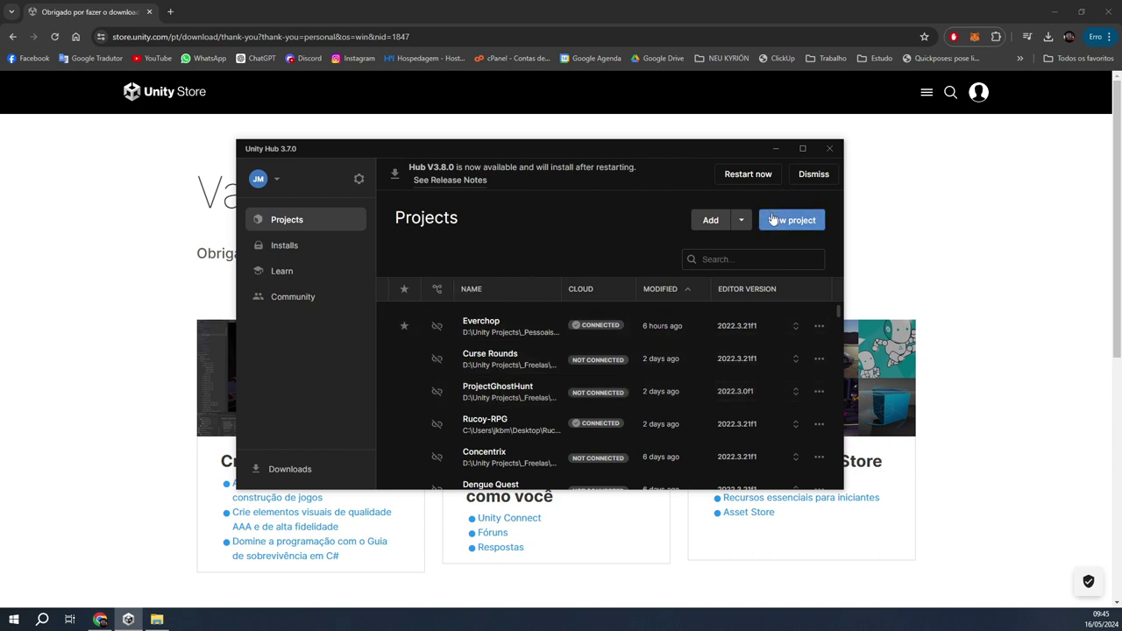
pyautogui.click(307, 247)
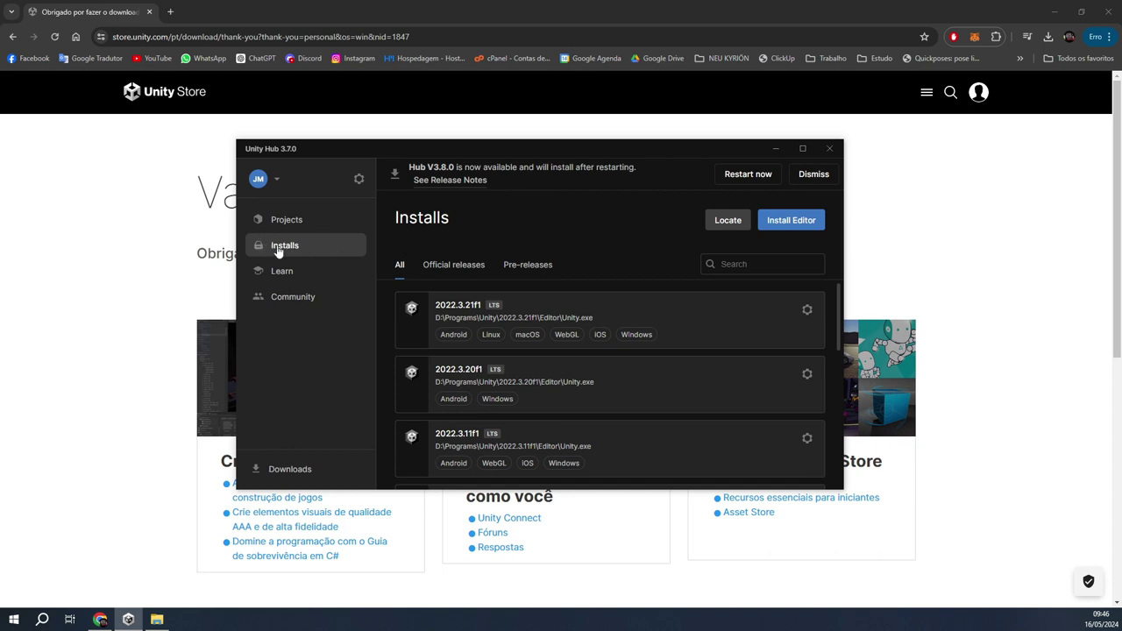
pyautogui.scroll(-5, 544, 359)
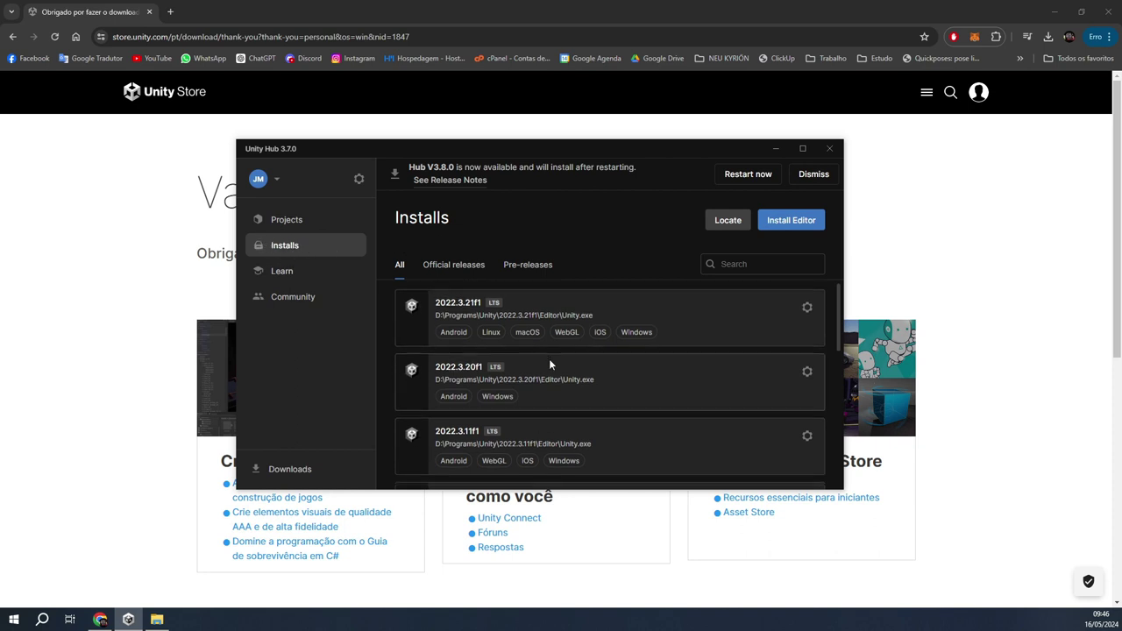
pyautogui.scroll(3, 536, 358)
pyautogui.scroll(3, 536, 359)
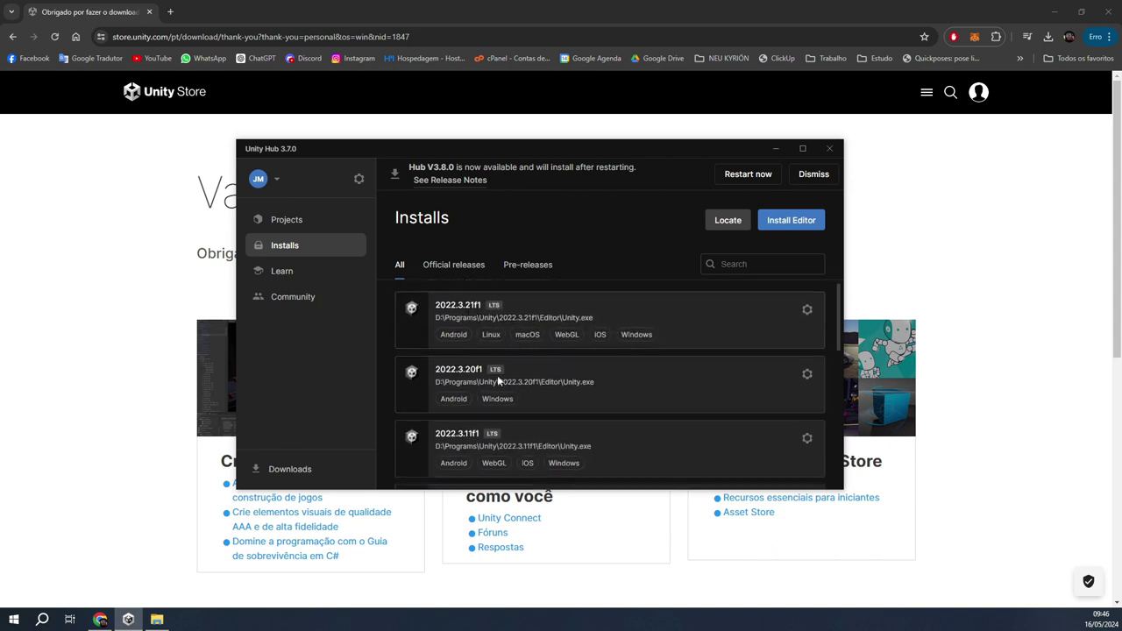
pyautogui.scroll(-2, 478, 403)
pyautogui.scroll(-1, 443, 363)
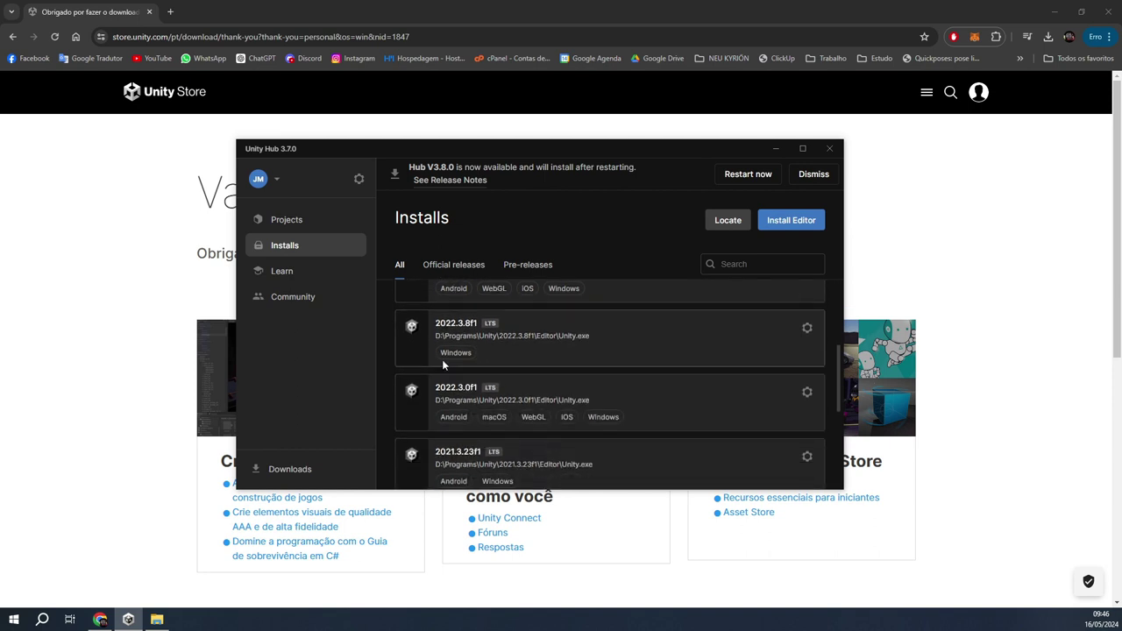
pyautogui.scroll(-1, 466, 358)
pyautogui.scroll(-1, 479, 387)
pyautogui.scroll(-1, 462, 358)
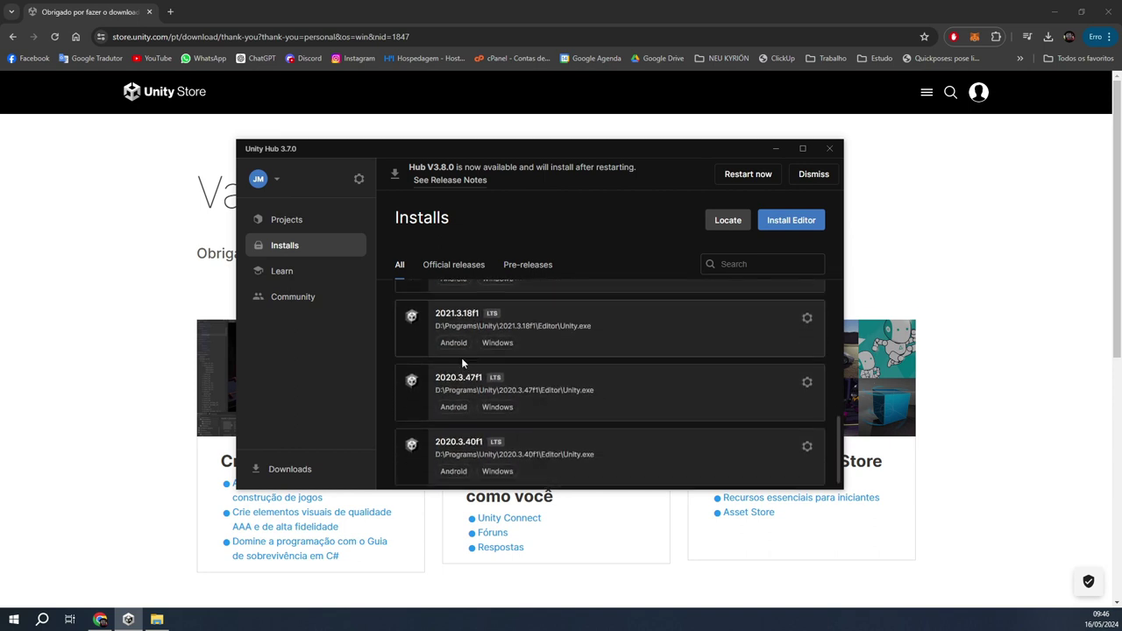
pyautogui.scroll(5, 473, 367)
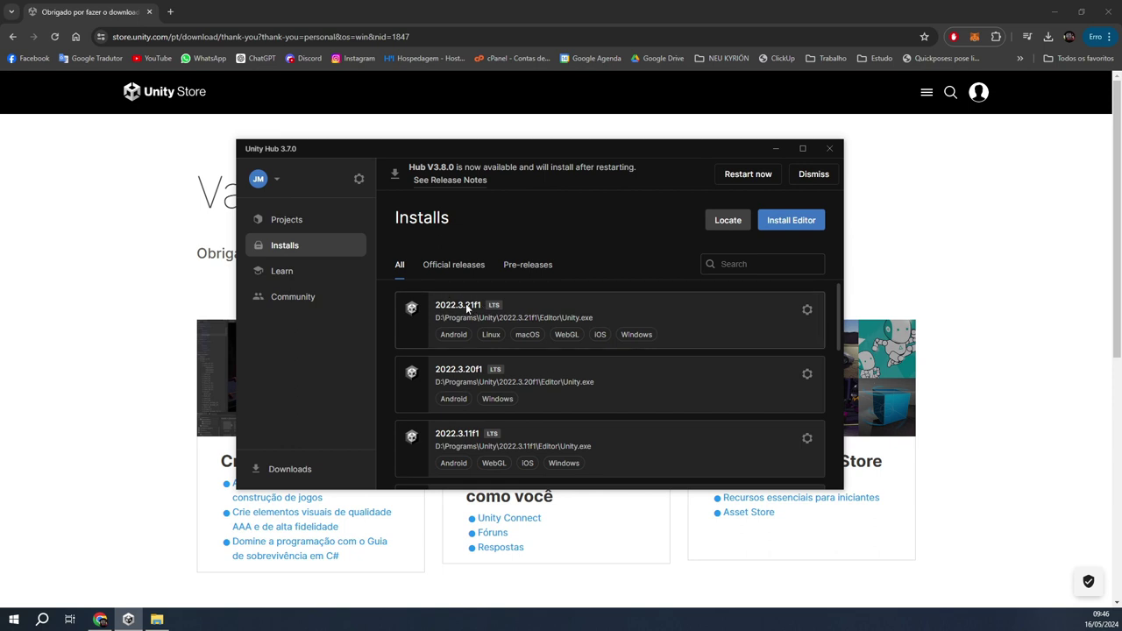
pyautogui.scroll(-2, 469, 363)
pyautogui.scroll(2, 473, 361)
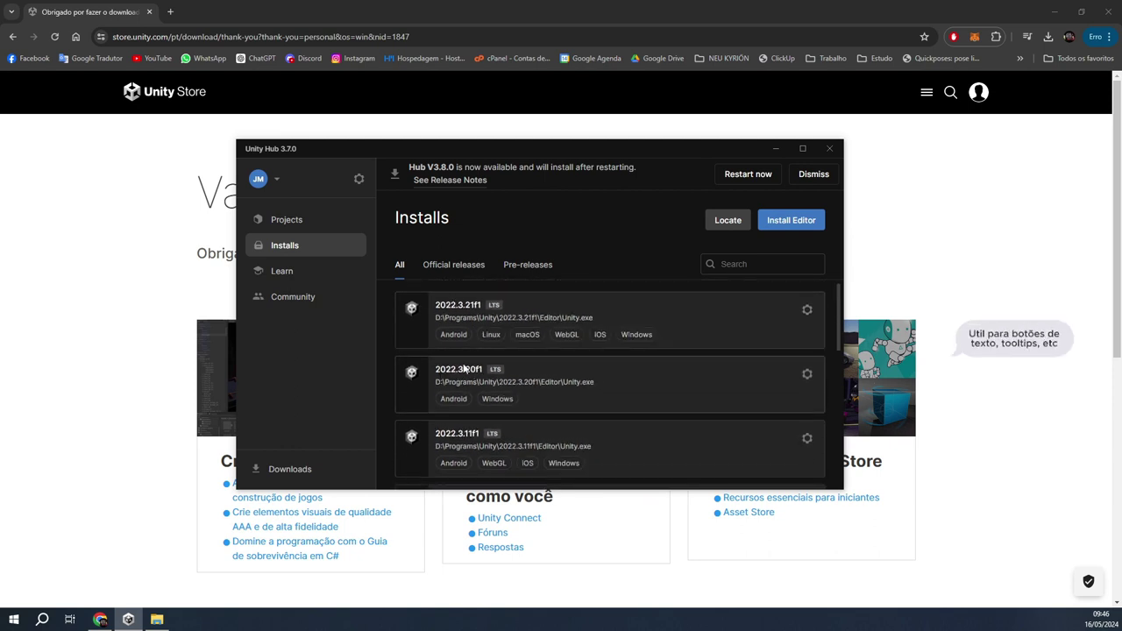
pyautogui.scroll(-1, 470, 360)
pyautogui.scroll(1, 469, 337)
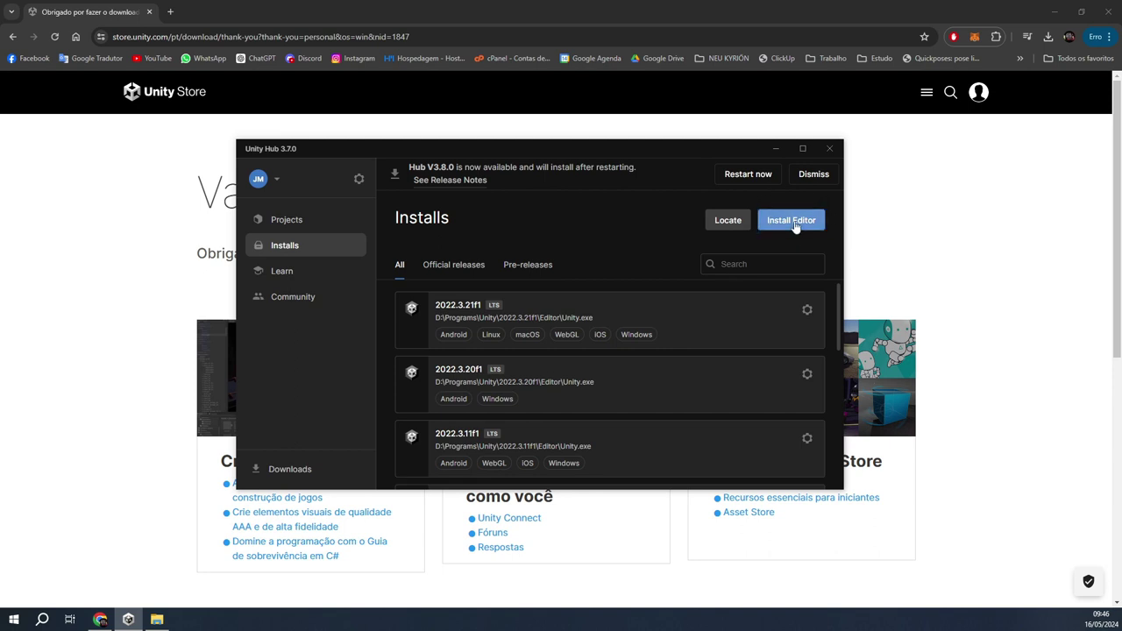
# Browse the Official releases, Pre-releases and Archive tabs of the Install Editor dialog
pyautogui.click(791, 221)
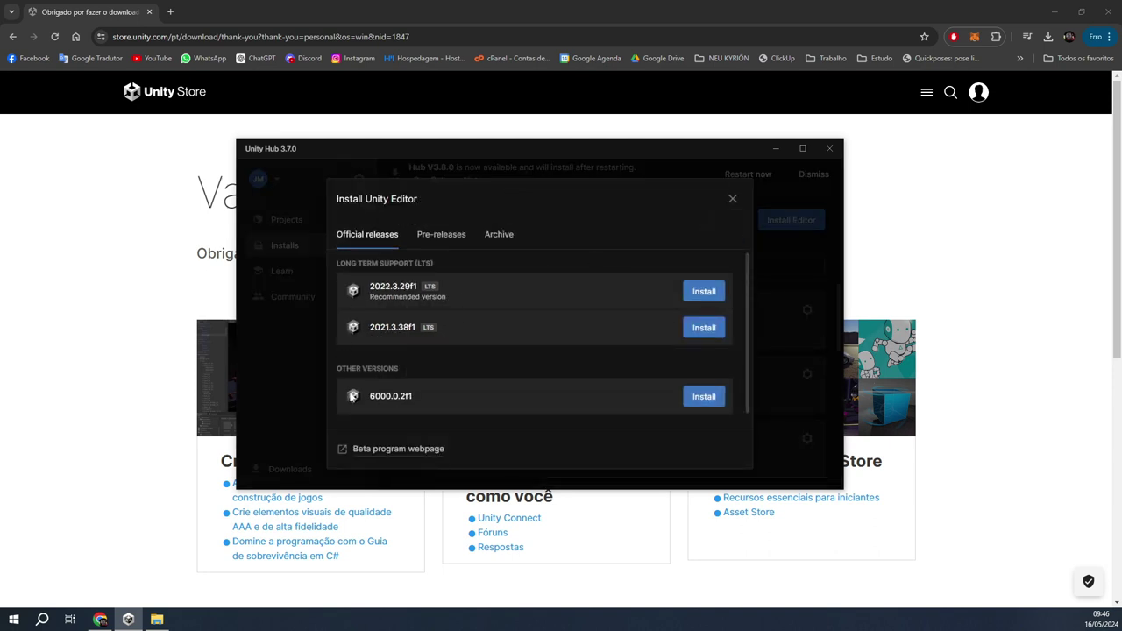
pyautogui.scroll(-1, 441, 380)
pyautogui.click(441, 234)
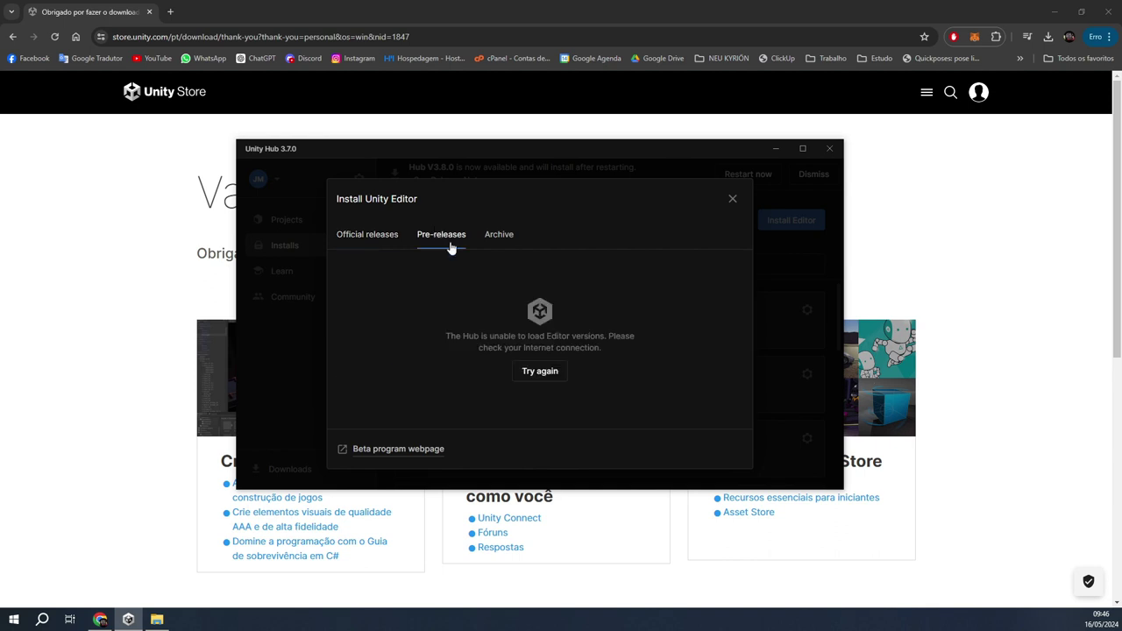
pyautogui.click(373, 235)
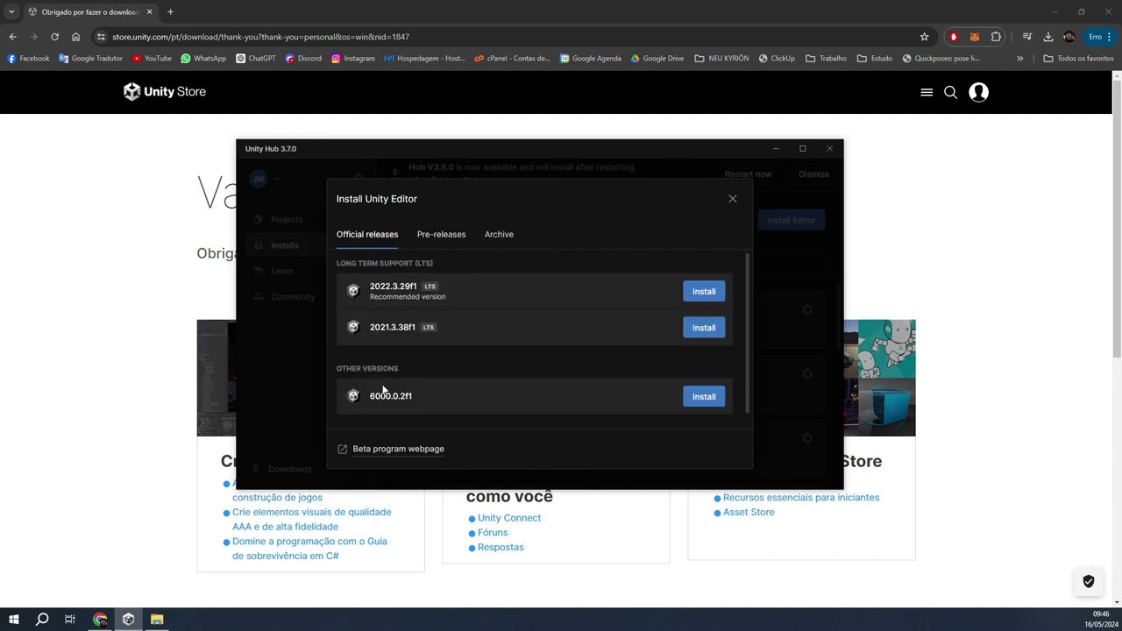
pyautogui.click(504, 241)
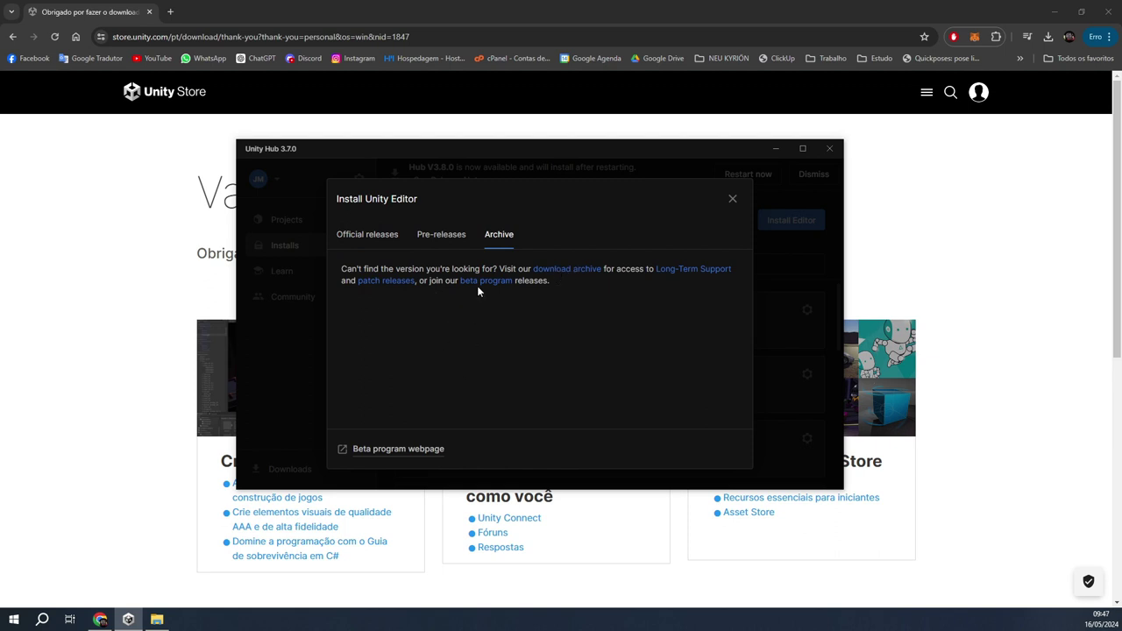
pyautogui.click(389, 244)
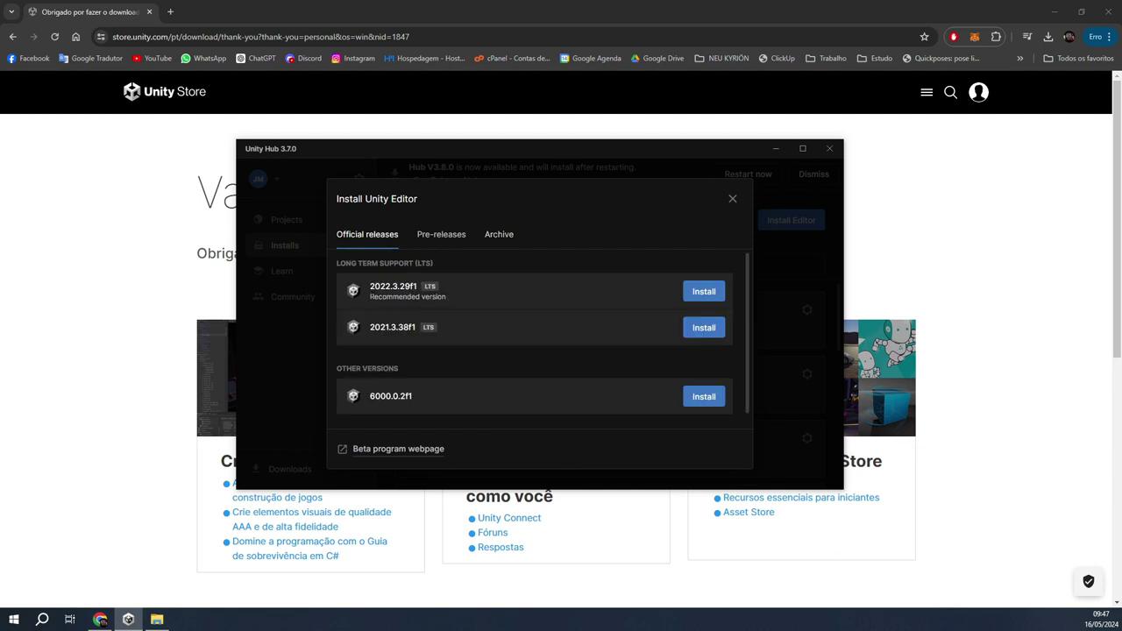
# Start installing the recommended 2022.3.29f1 LTS editor
pyautogui.moveTo(369, 296); pyautogui.dragTo(454, 297)
pyautogui.click(455, 296)
pyautogui.scroll(-1, 430, 351)
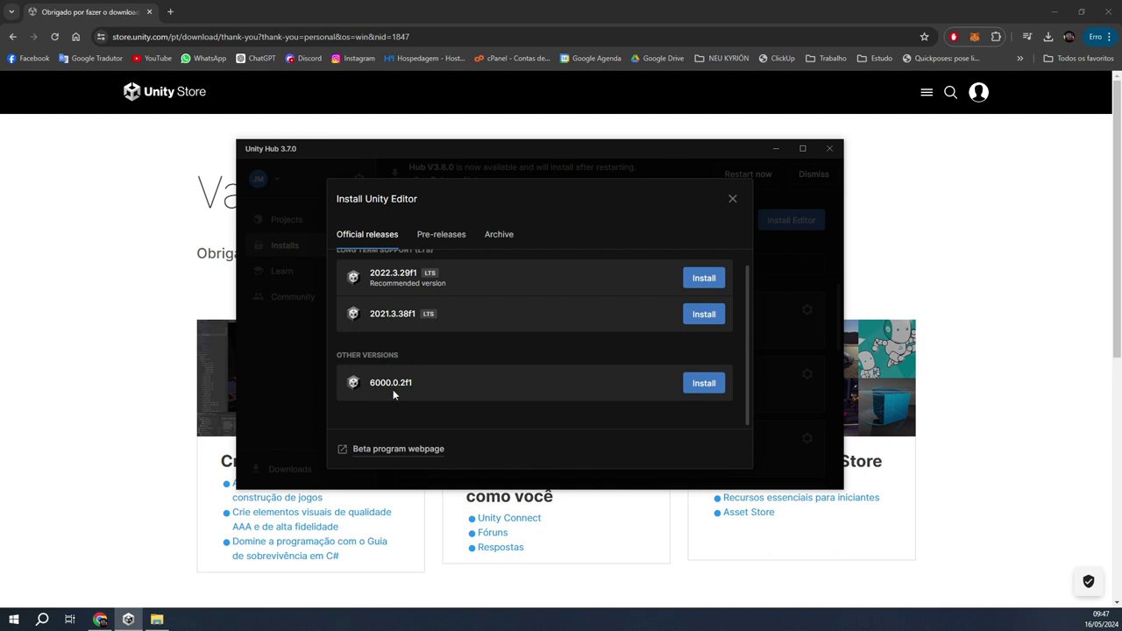
pyautogui.scroll(1, 396, 391)
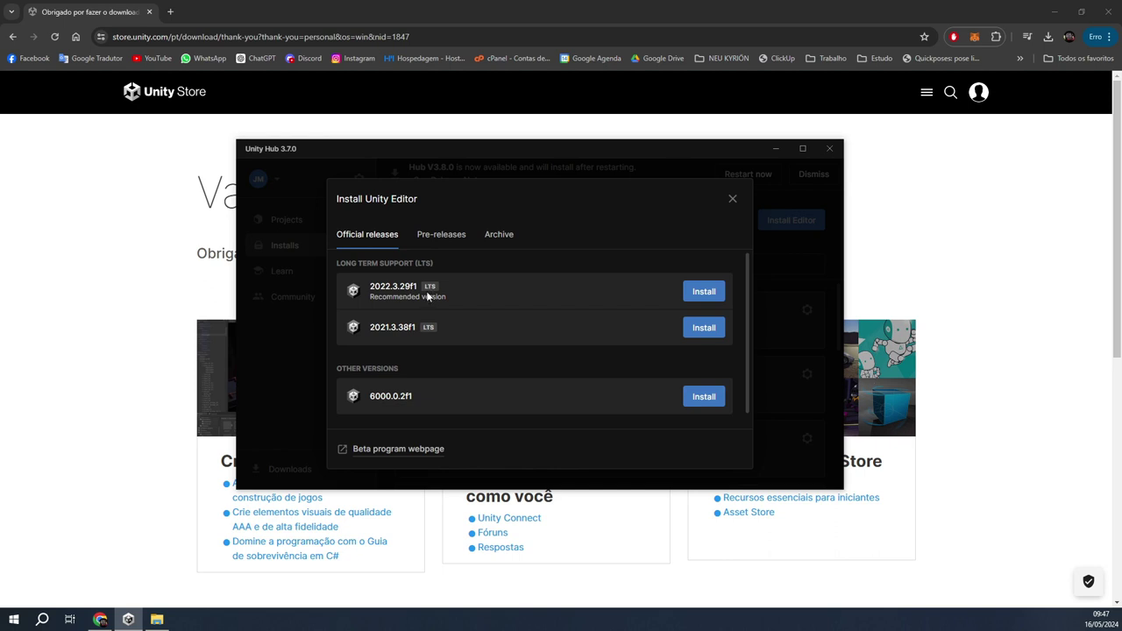
pyautogui.click(716, 292)
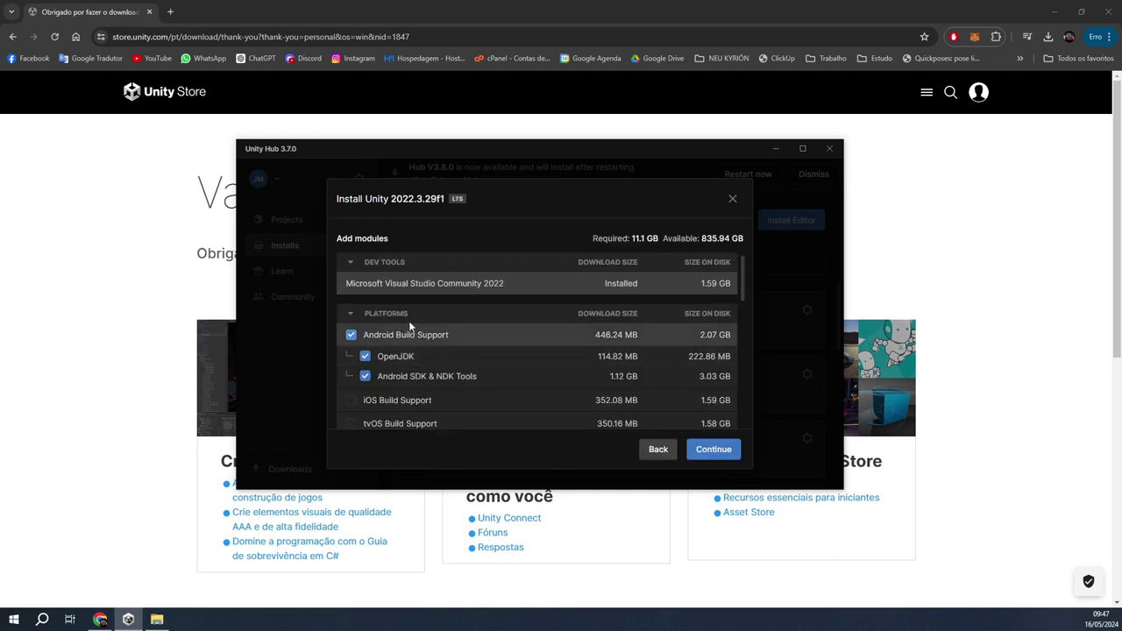
# Untick and re-tick Android Build Support with its OpenJDK and SDK & NDK tools
pyautogui.scroll(-1, 409, 338)
pyautogui.scroll(-4, 408, 337)
pyautogui.scroll(-5, 408, 338)
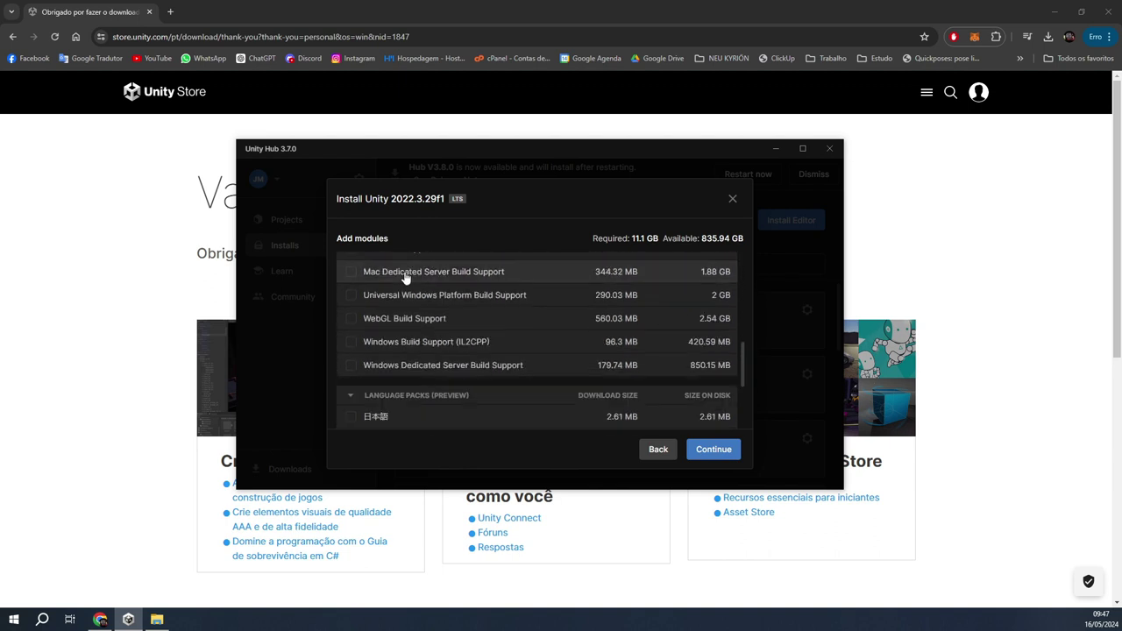
pyautogui.scroll(-5, 409, 338)
pyautogui.scroll(12, 409, 333)
pyautogui.scroll(3, 409, 329)
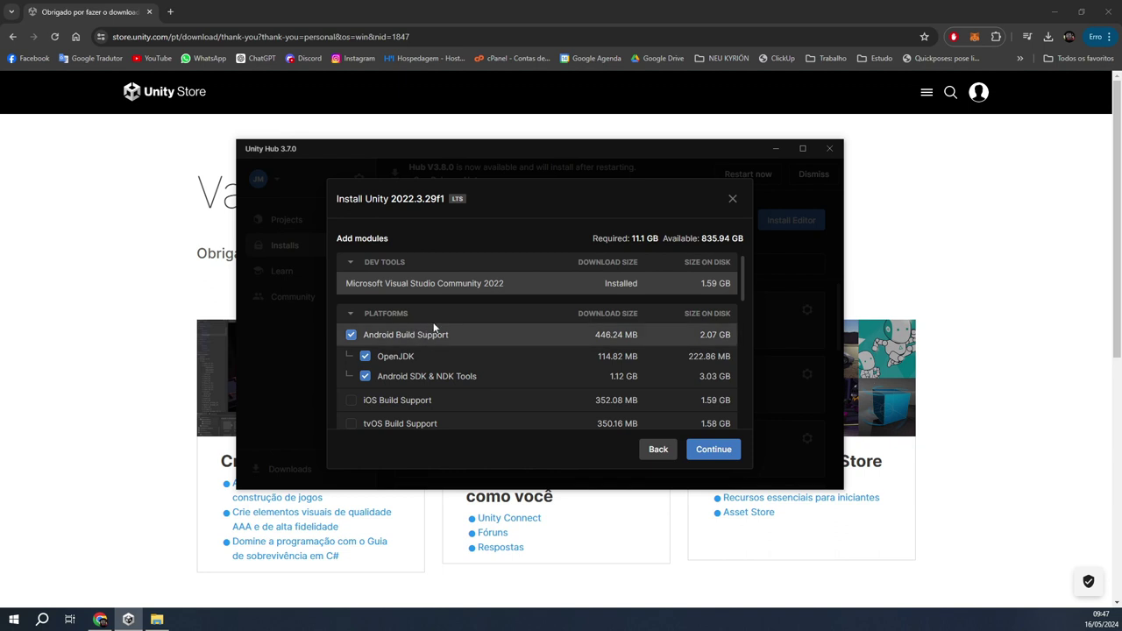
pyautogui.click(352, 335)
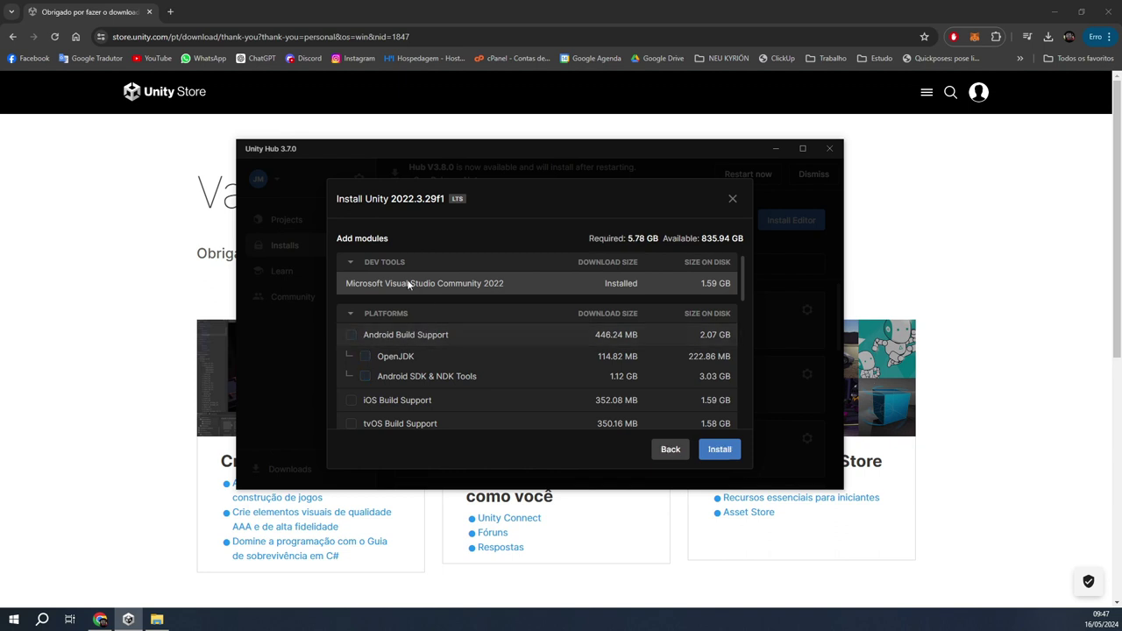
pyautogui.scroll(-2, 358, 349)
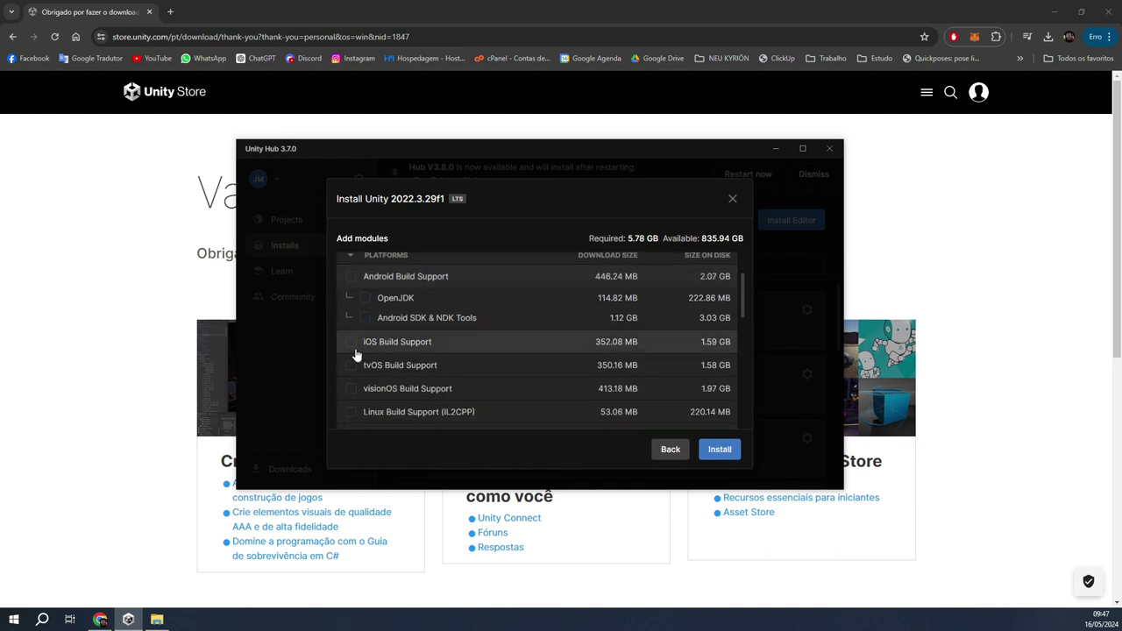
pyautogui.scroll(2, 360, 356)
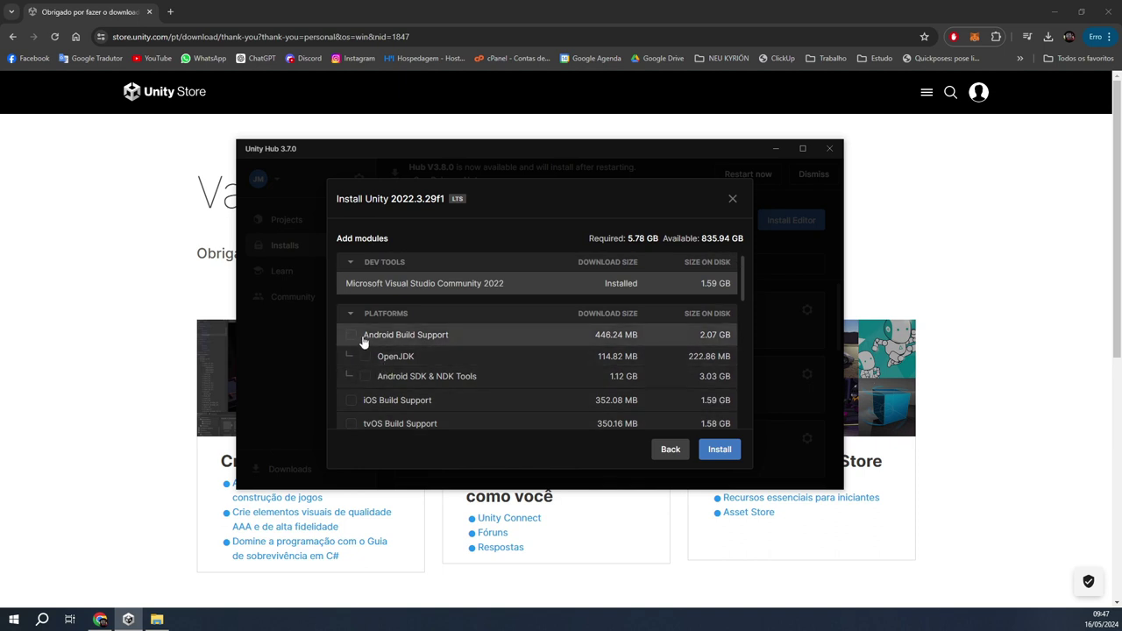
pyautogui.scroll(-1, 368, 351)
pyautogui.scroll(-1, 356, 349)
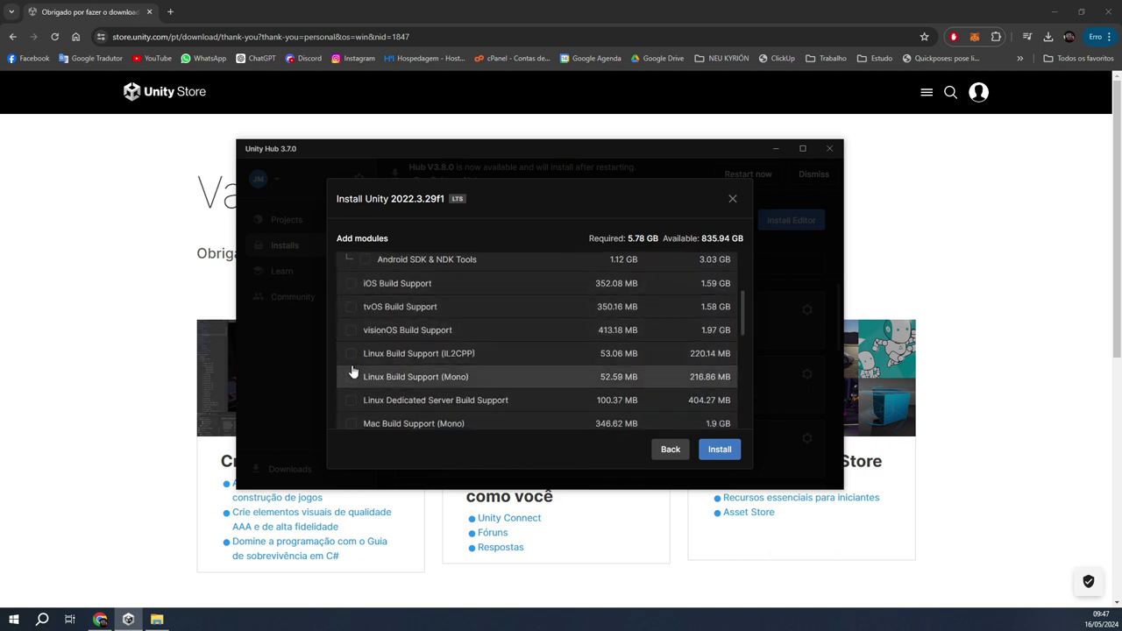
pyautogui.scroll(2, 350, 374)
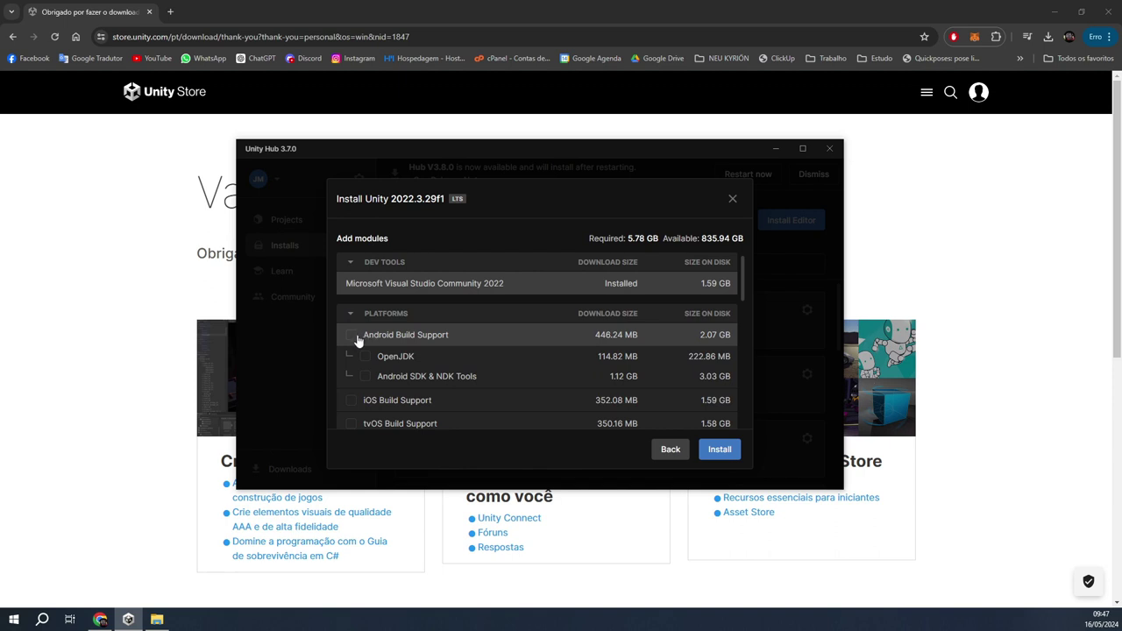
pyautogui.click(353, 336)
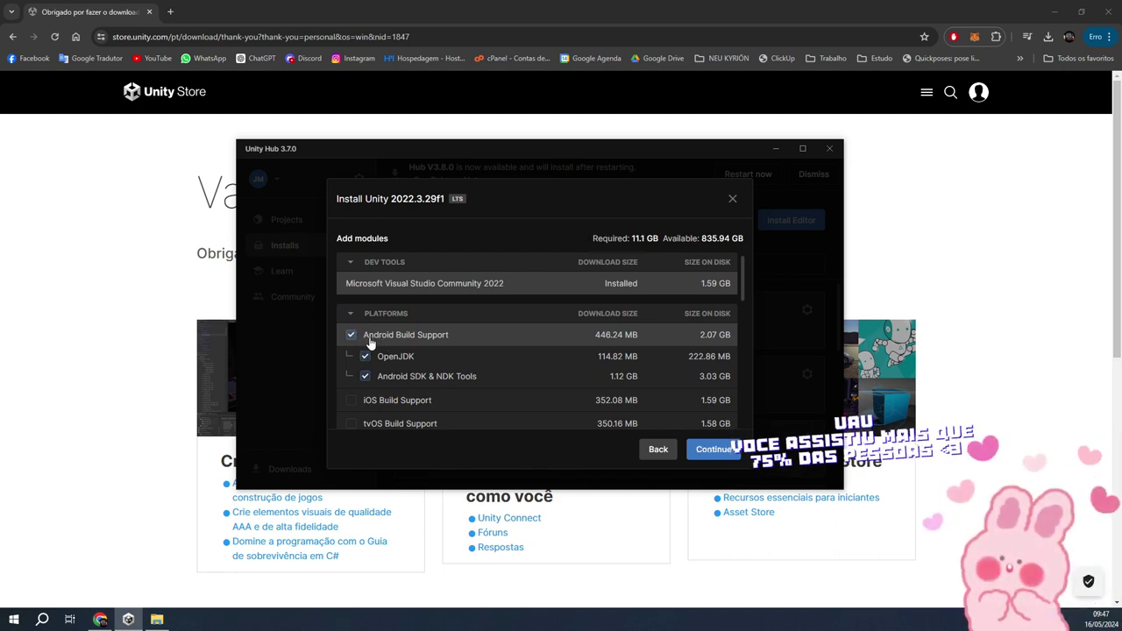
# Add iOS, Mac (Mono) and WebGL Build Support, bringing the total to 17.15 GB
pyautogui.scroll(-1, 441, 338)
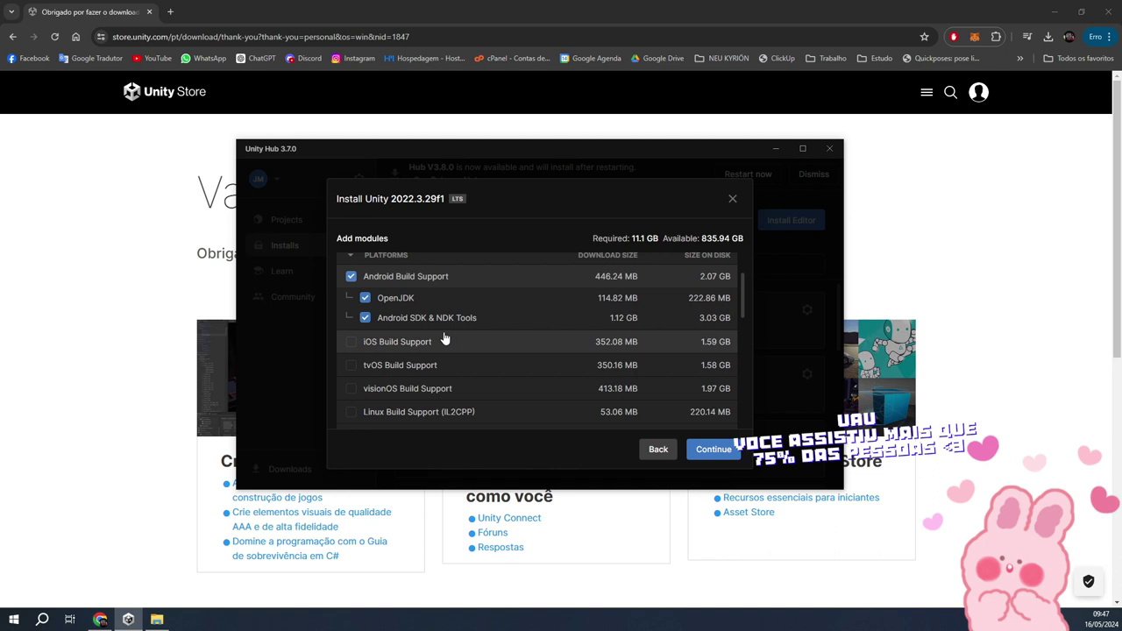
pyautogui.click(392, 343)
pyautogui.scroll(-3, 390, 351)
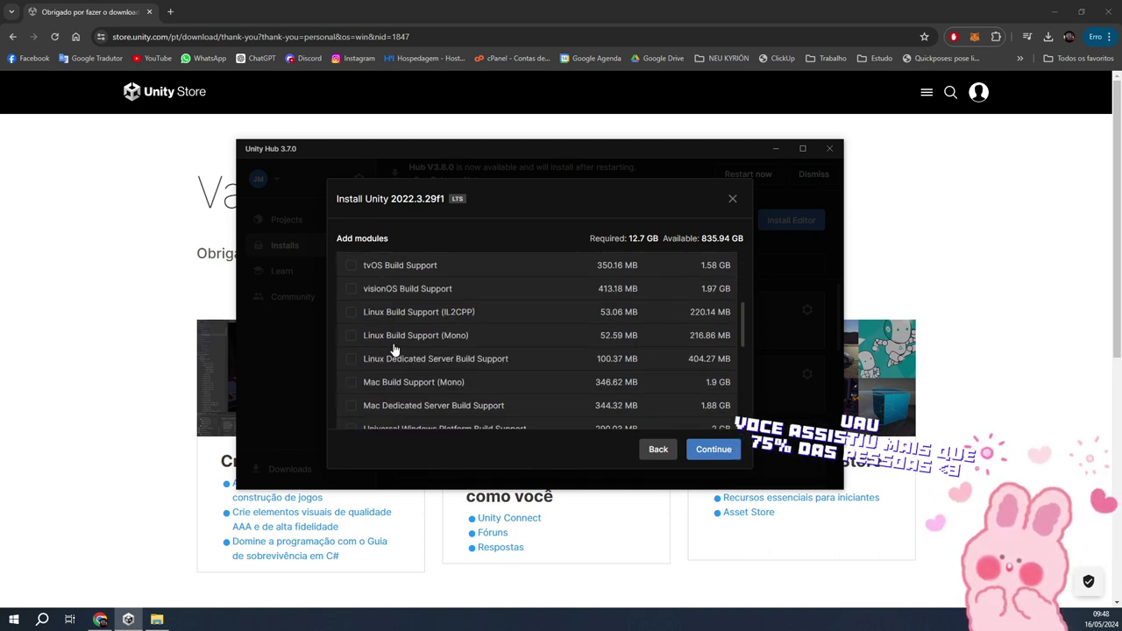
pyautogui.click(382, 307)
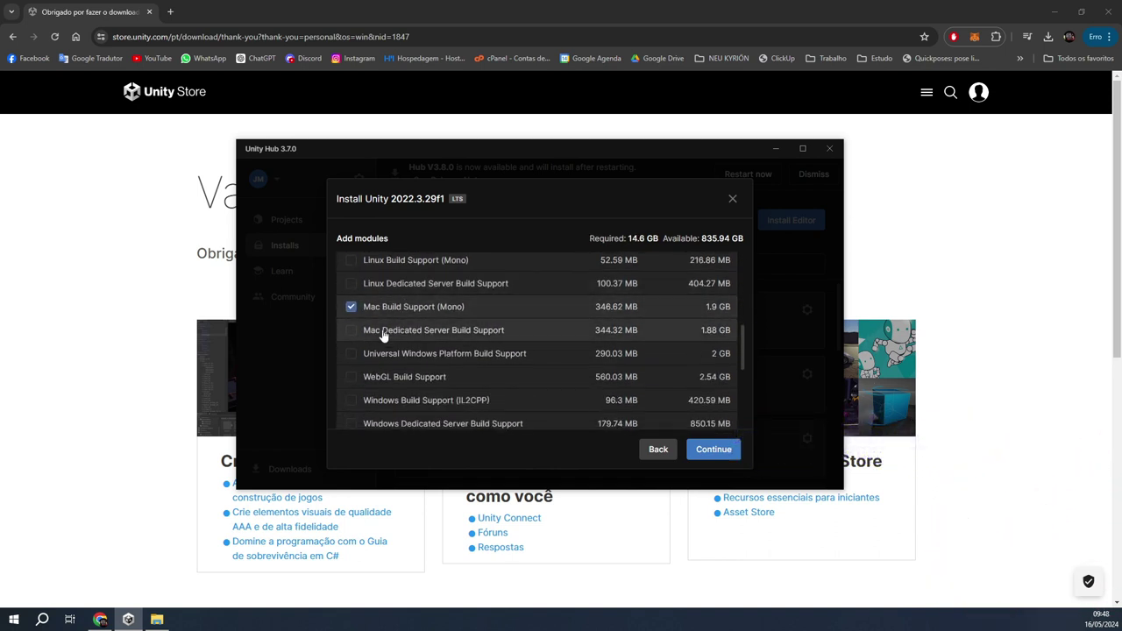
pyautogui.scroll(-2, 394, 350)
pyautogui.click(368, 321)
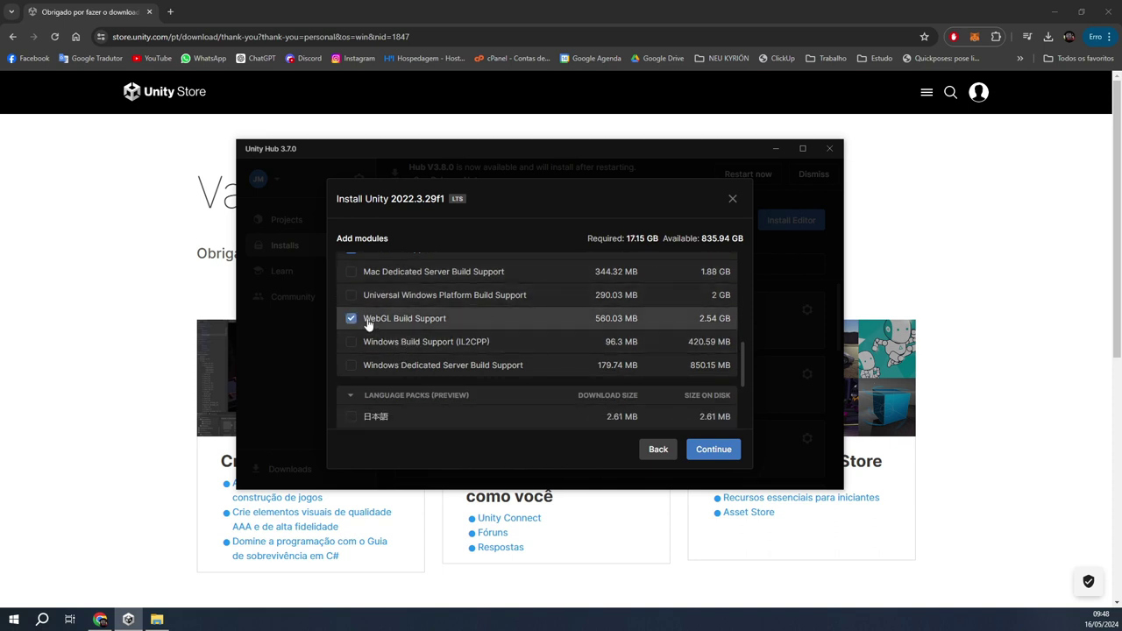
pyautogui.scroll(3, 410, 327)
pyautogui.scroll(4, 411, 330)
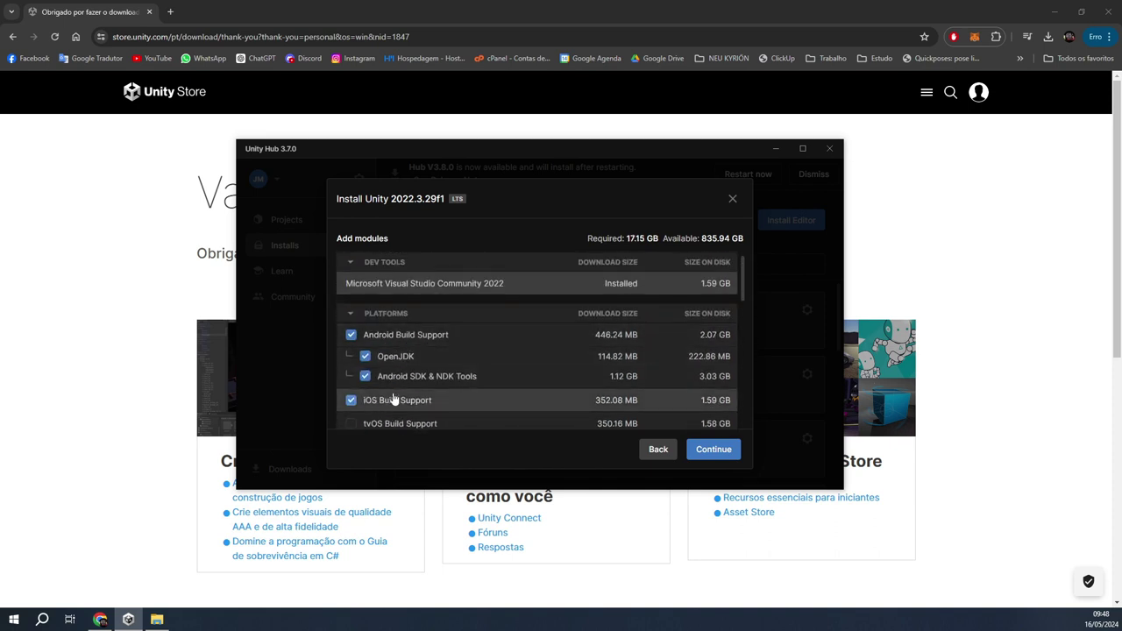
pyautogui.scroll(-5, 436, 321)
pyautogui.scroll(-2, 389, 326)
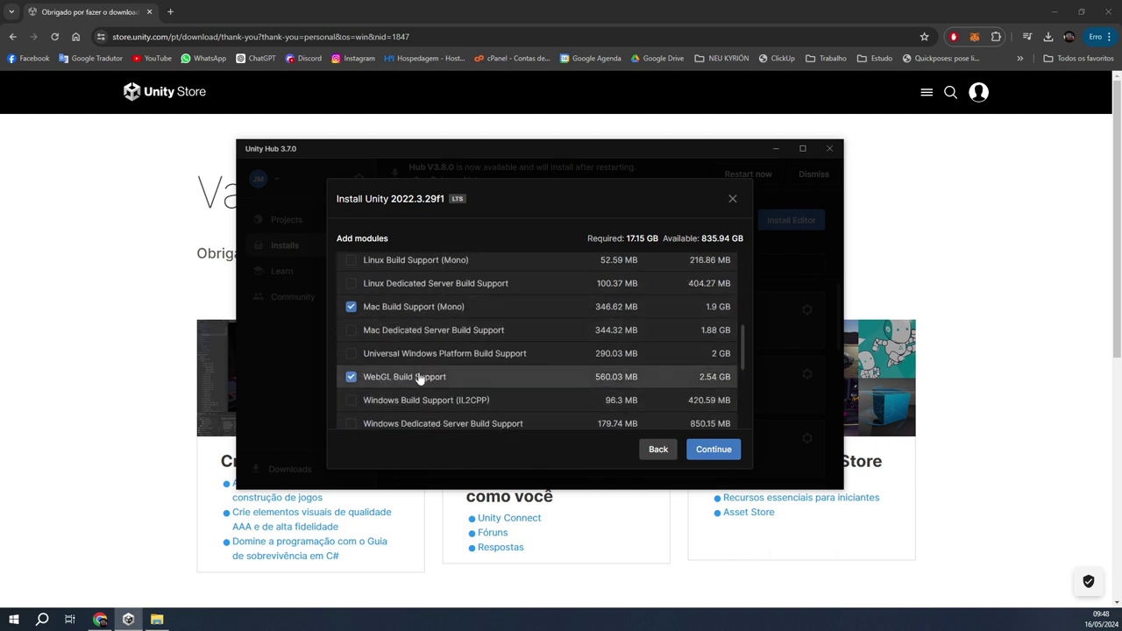
pyautogui.scroll(2, 415, 380)
pyautogui.scroll(2, 399, 380)
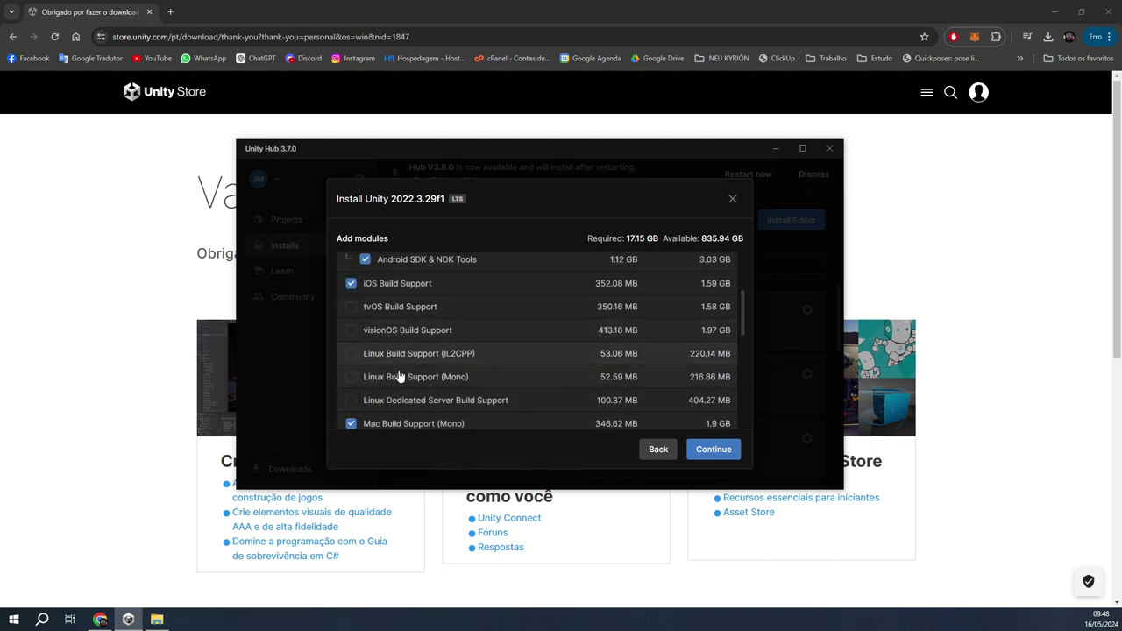
pyautogui.scroll(3, 395, 378)
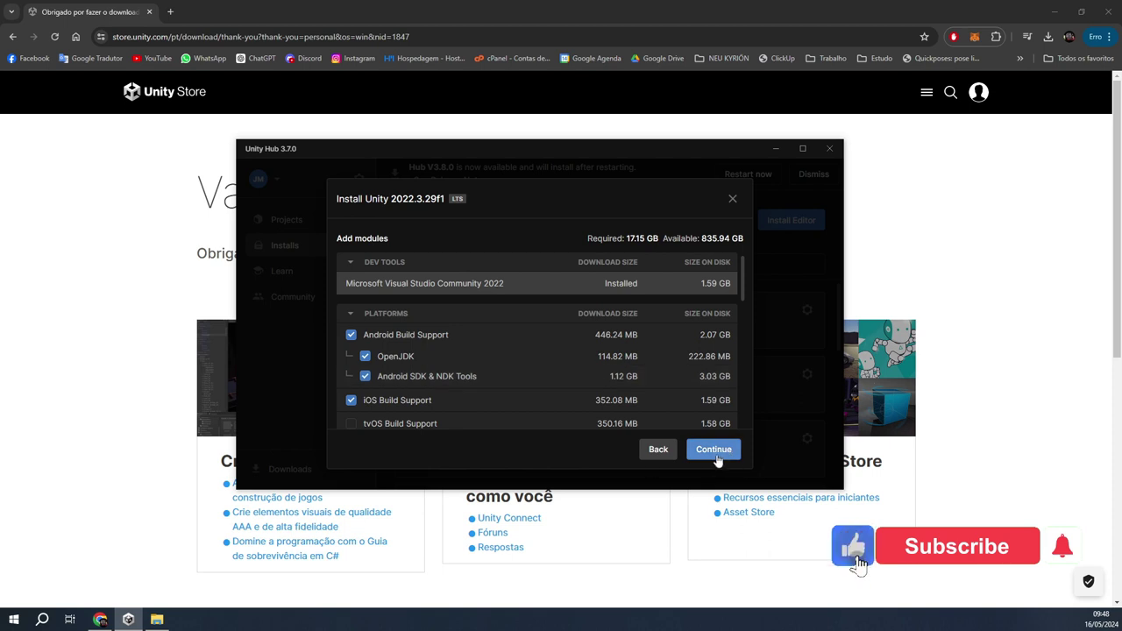
# Close the 2022.3.29f1 install dialog and return to the Projects page
pyautogui.click(736, 198)
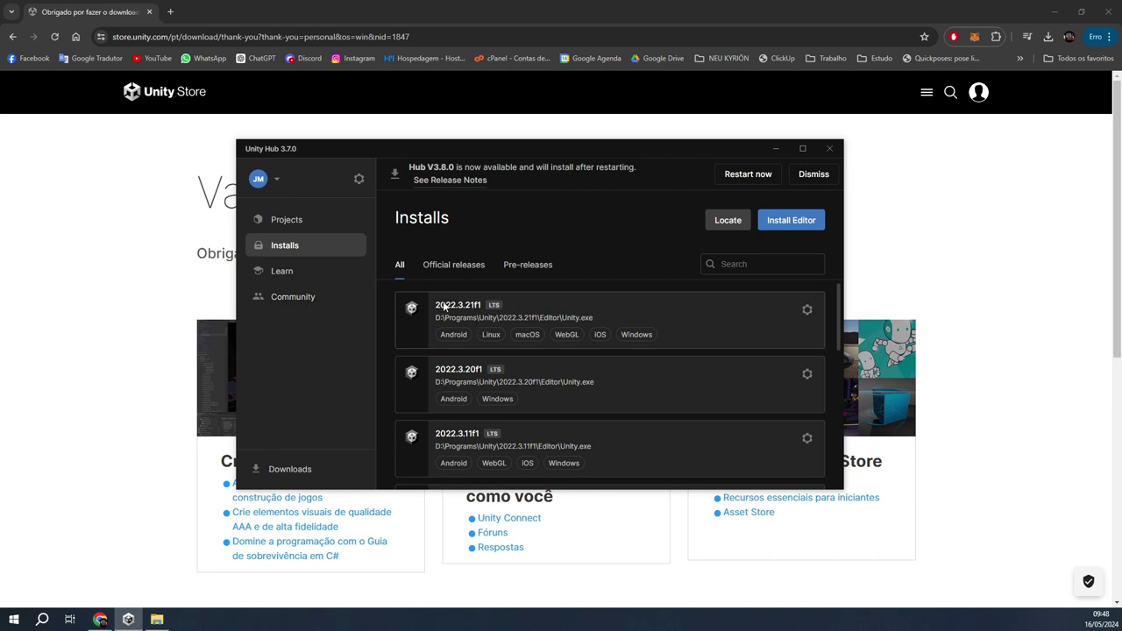
pyautogui.click(305, 226)
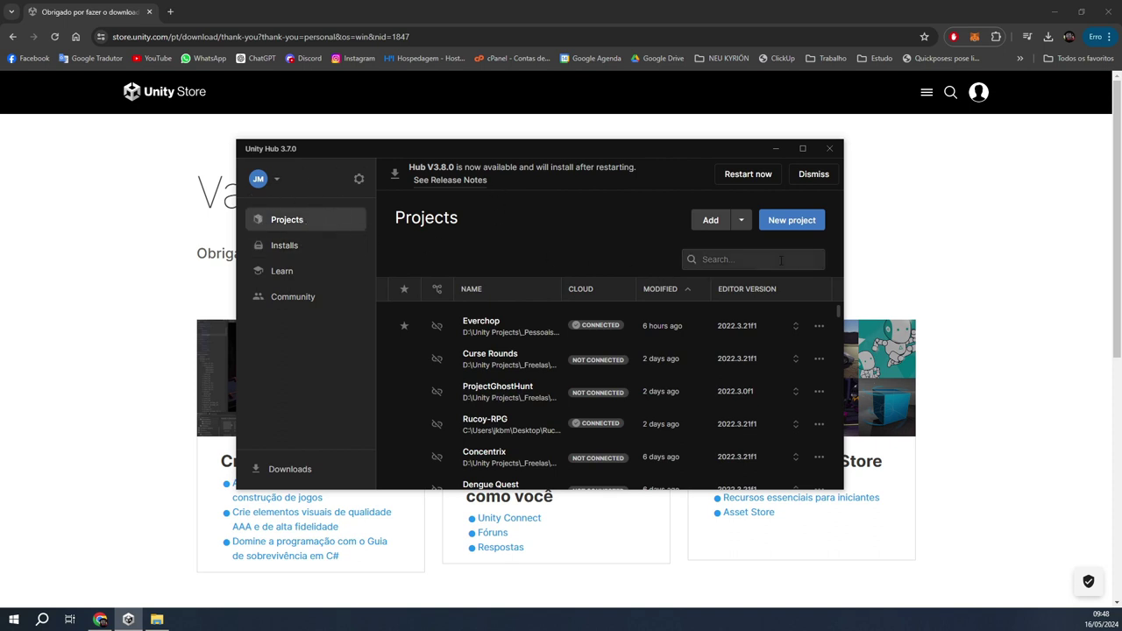
pyautogui.click(793, 223)
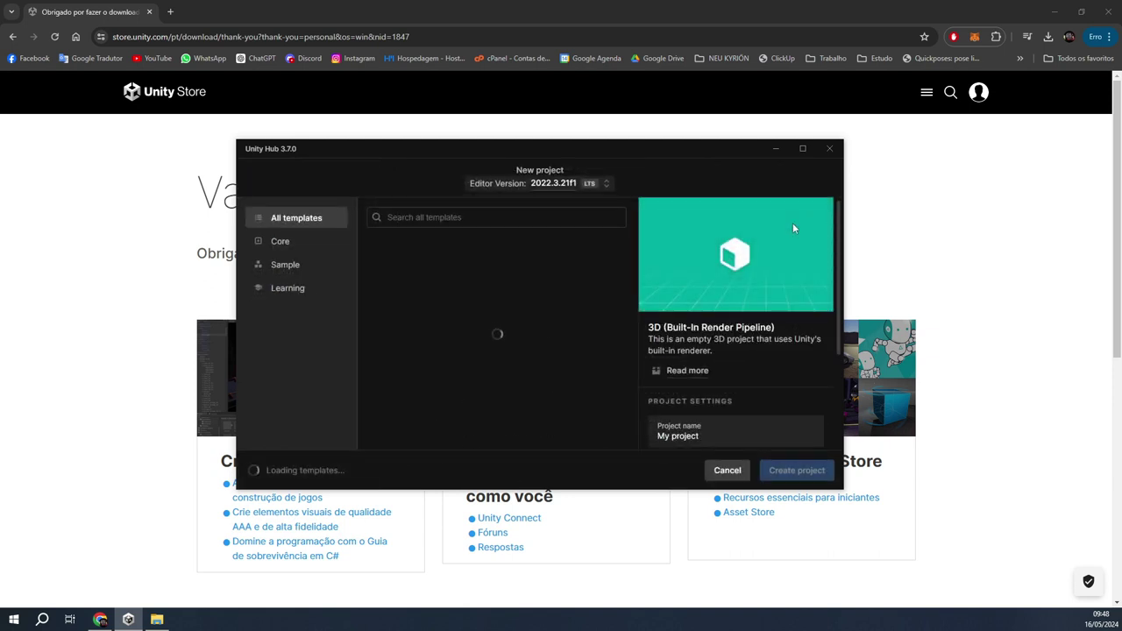
pyautogui.scroll(-2, 720, 404)
pyautogui.doubleClick(710, 375)
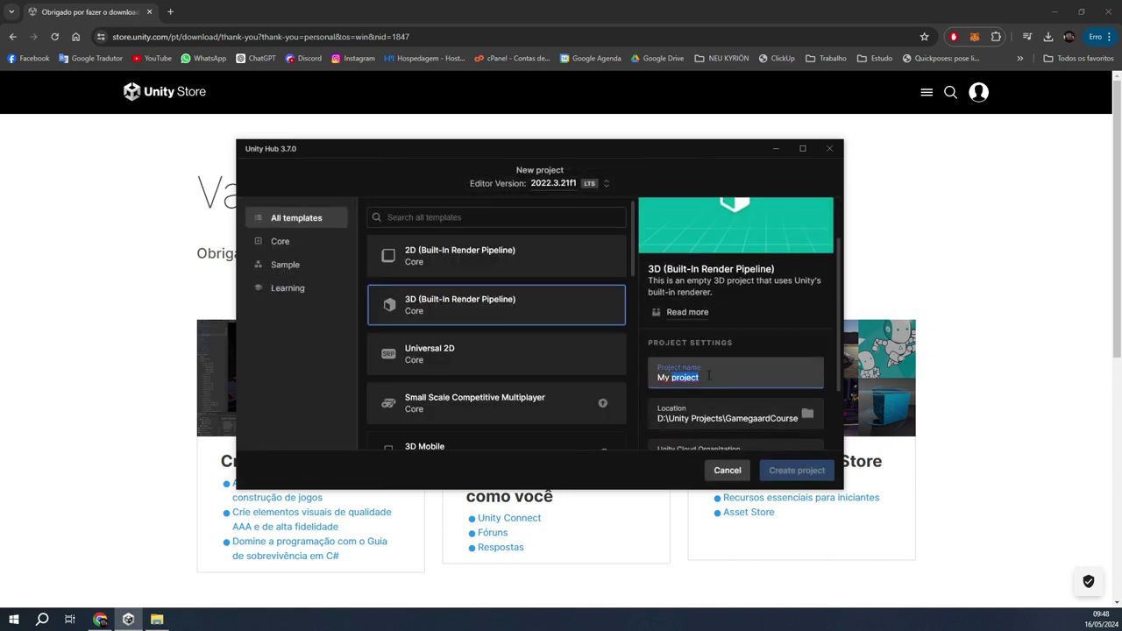
pyautogui.scroll(-2, 710, 375)
pyautogui.click(719, 371)
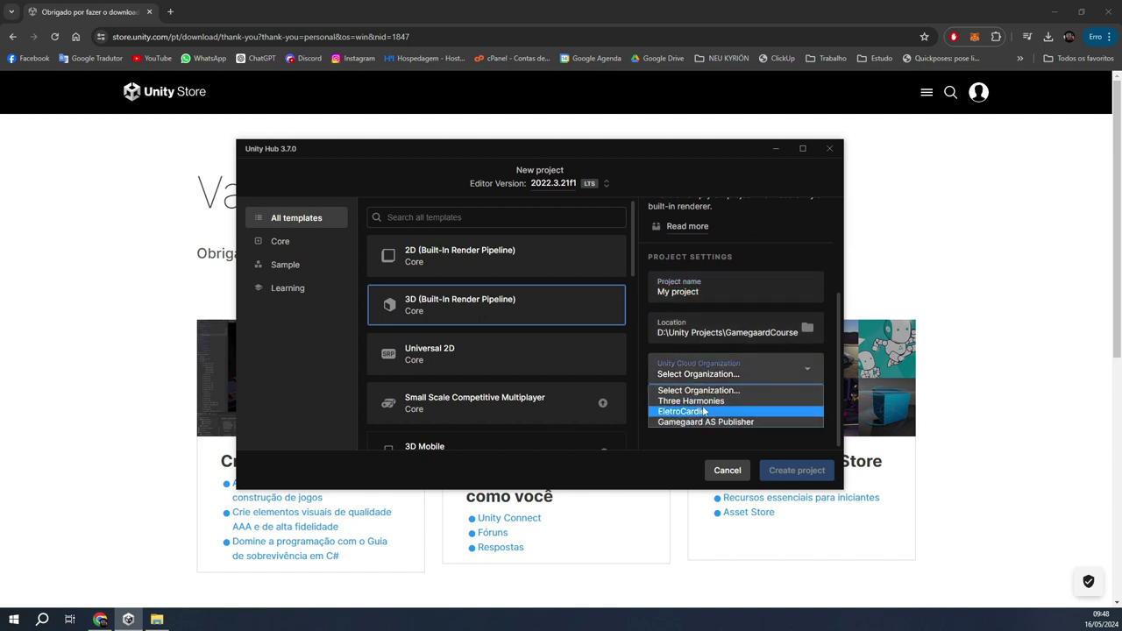
pyautogui.click(711, 375)
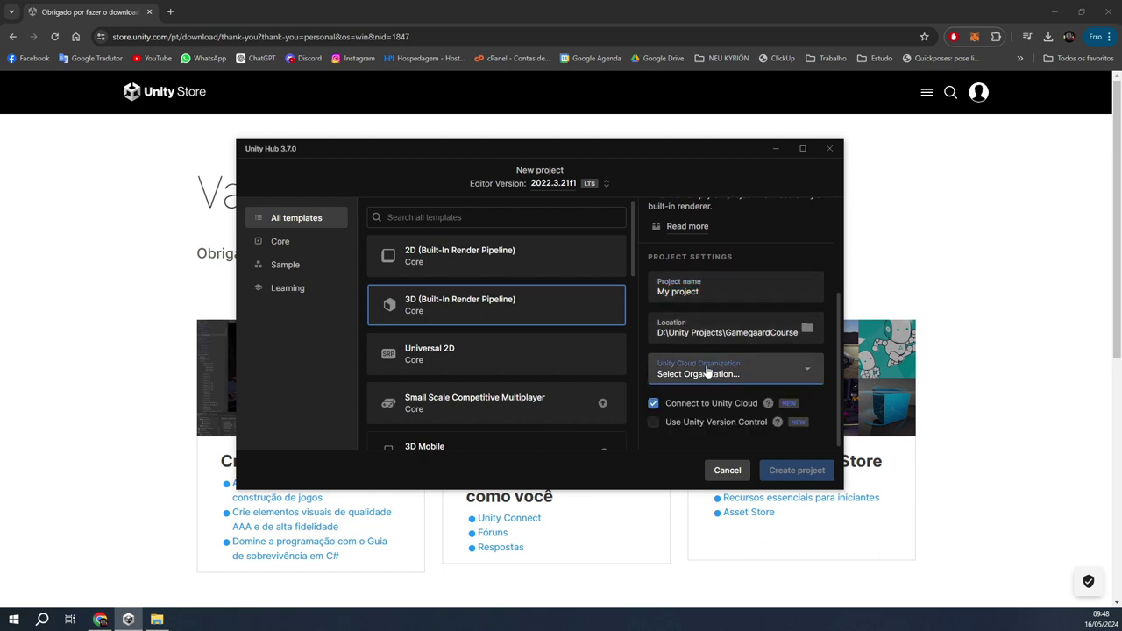
pyautogui.click(697, 423)
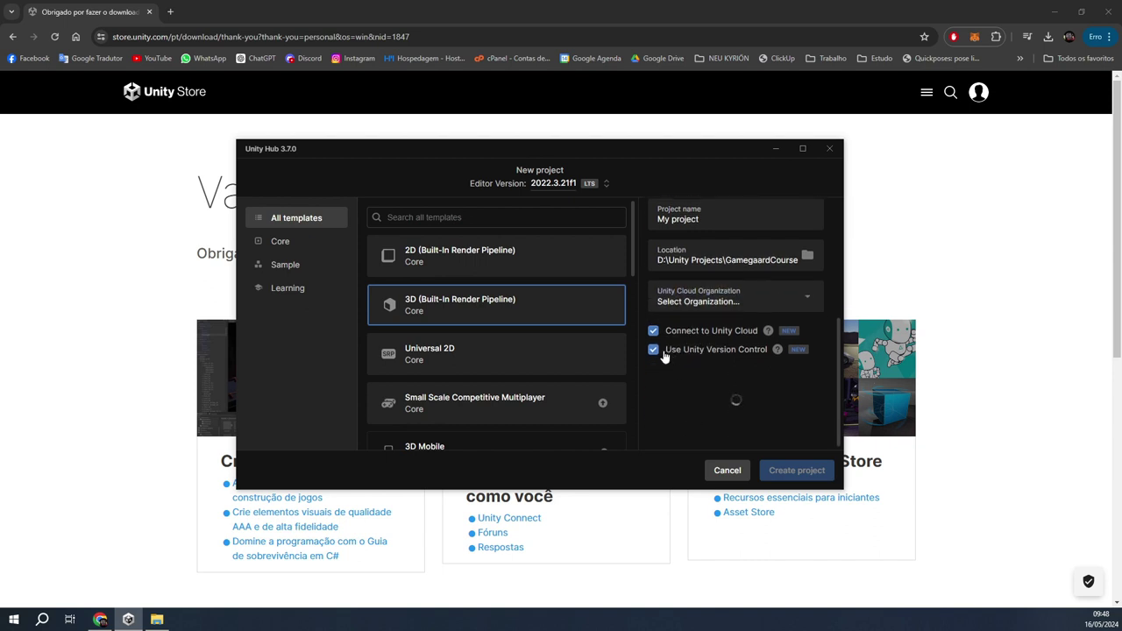
pyautogui.click(653, 290)
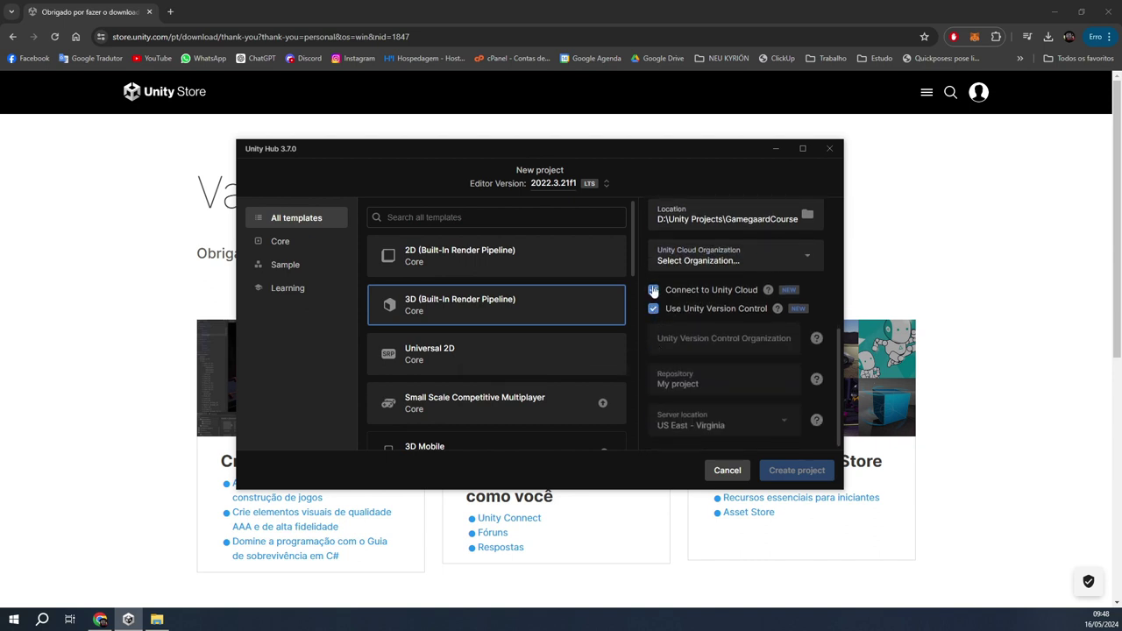
pyautogui.click(654, 308)
pyautogui.click(653, 405)
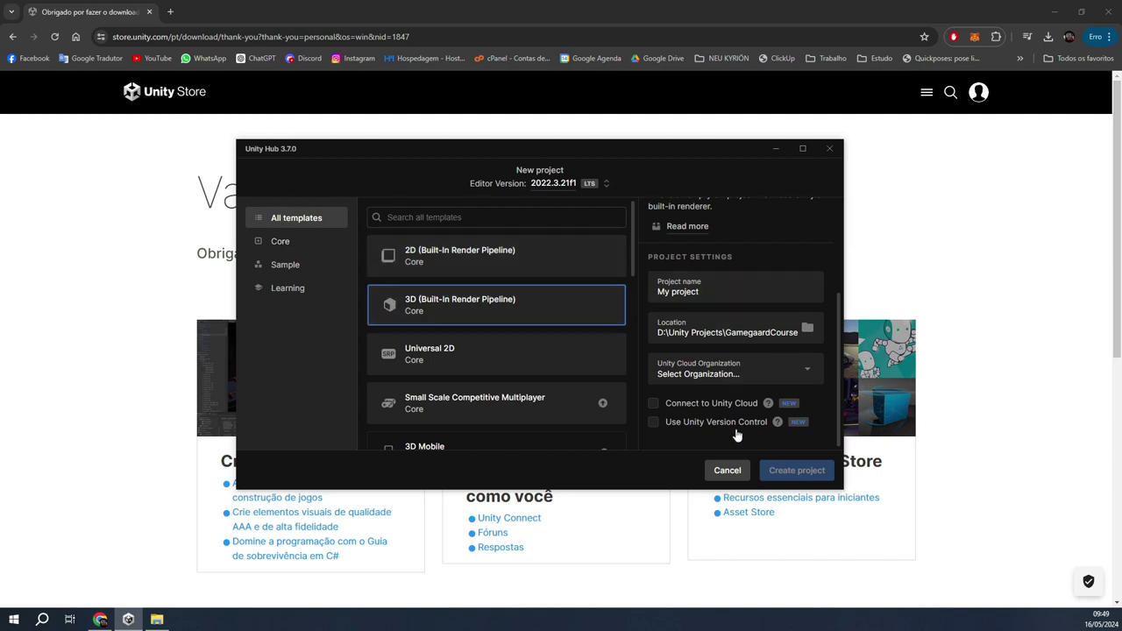
pyautogui.click(728, 470)
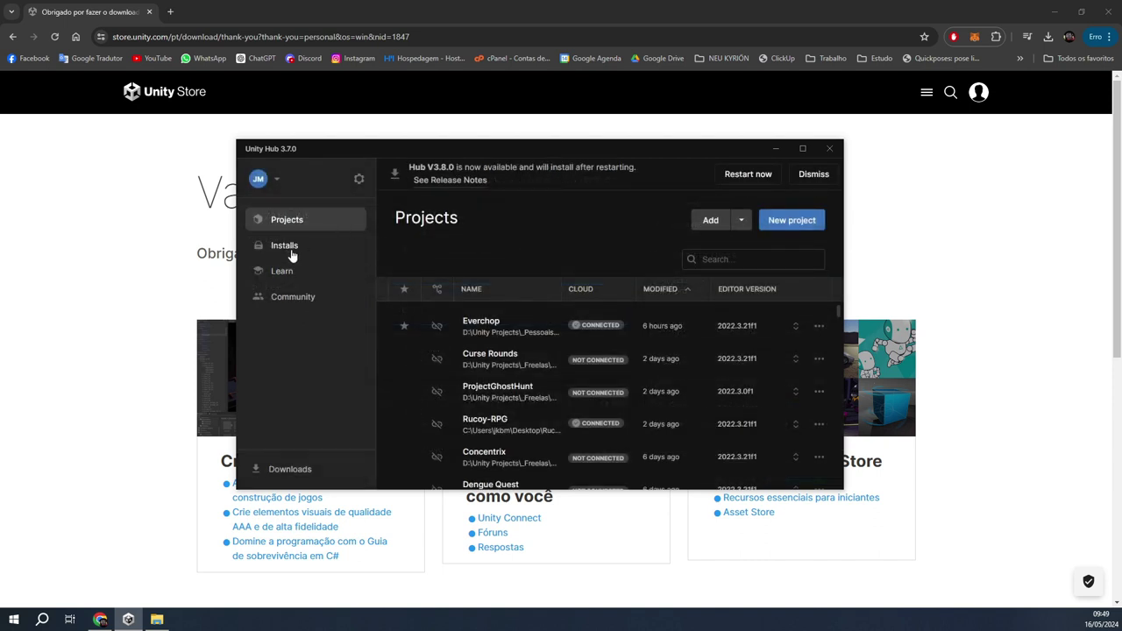
# Open Add modules for the installed 2022.3.20f1 editor from the Installs page
pyautogui.click(292, 255)
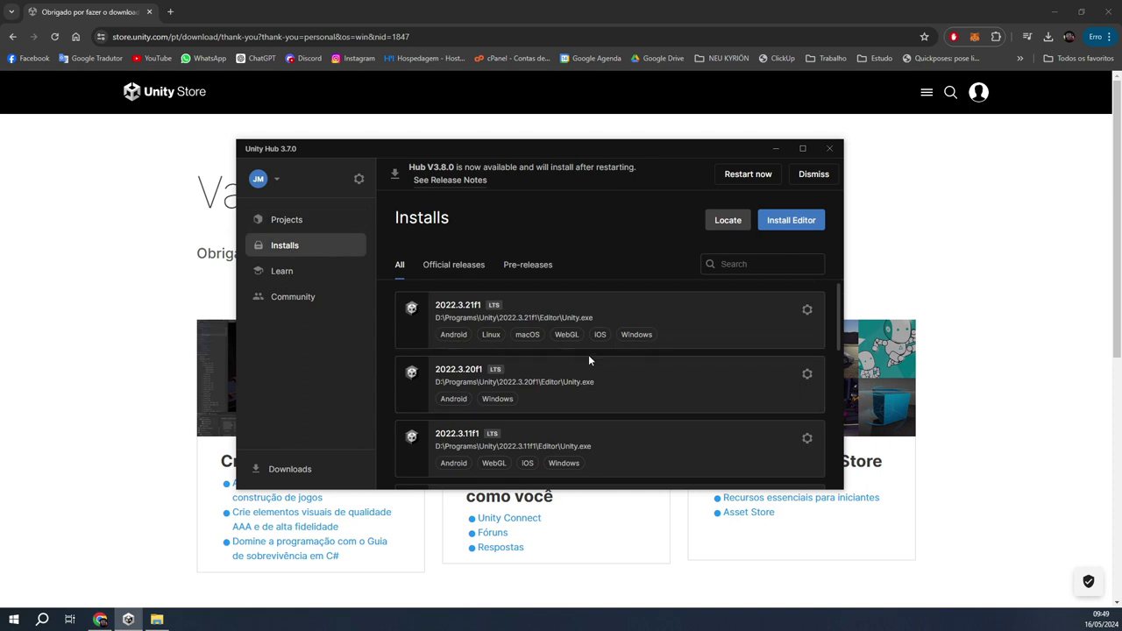
pyautogui.click(808, 375)
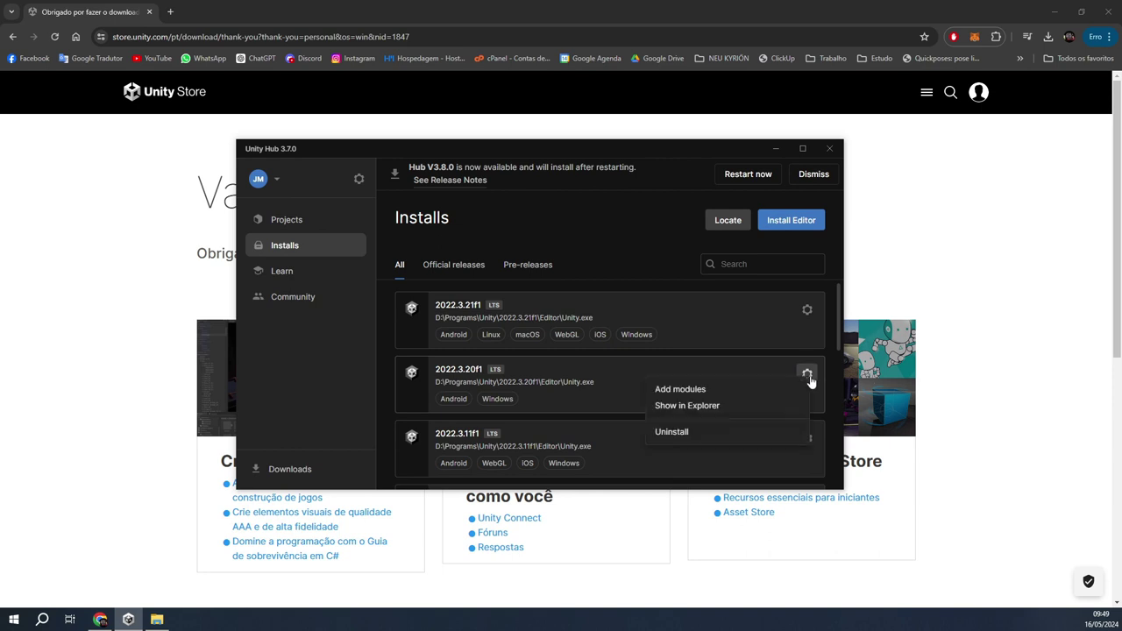
pyautogui.click(697, 389)
# Tick iOS, tvOS, Linux IL2CPP, Linux Mono and Linux Dedicated Server build support (3.99 GB)
pyautogui.scroll(-3, 438, 325)
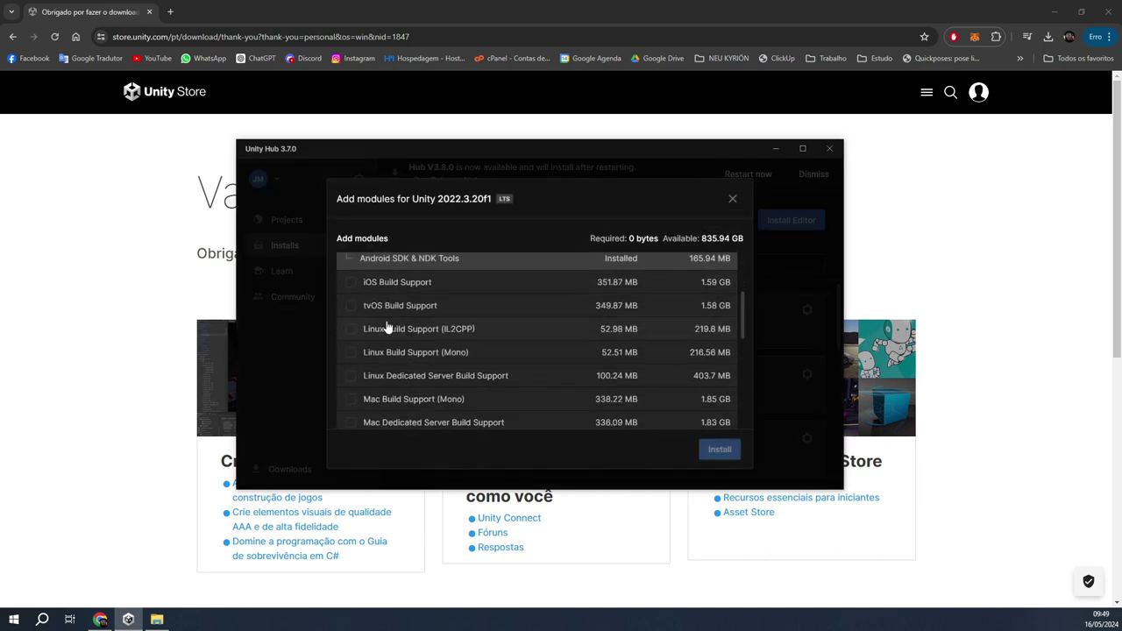
pyautogui.click(351, 282)
pyautogui.click(351, 305)
pyautogui.click(351, 329)
pyautogui.click(351, 351)
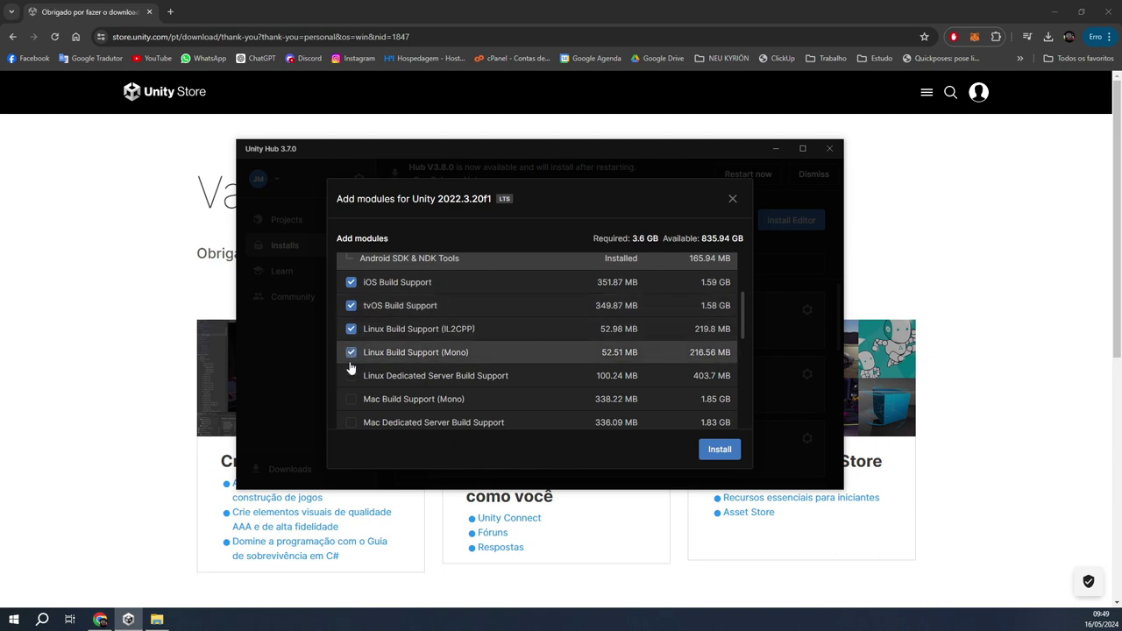
pyautogui.click(351, 375)
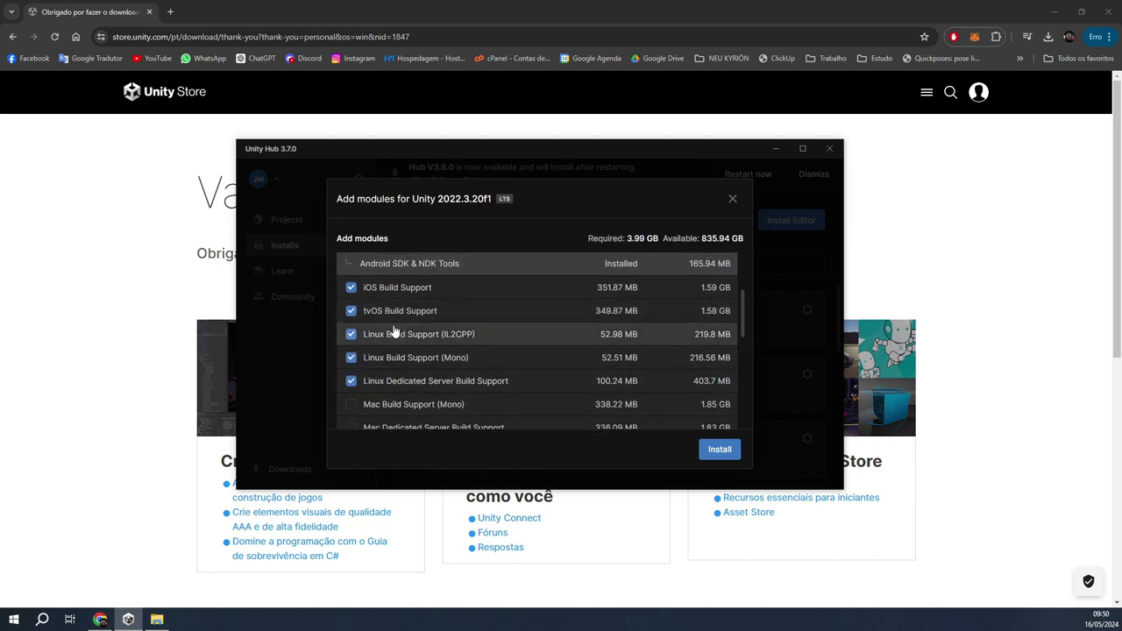
pyautogui.scroll(3, 394, 329)
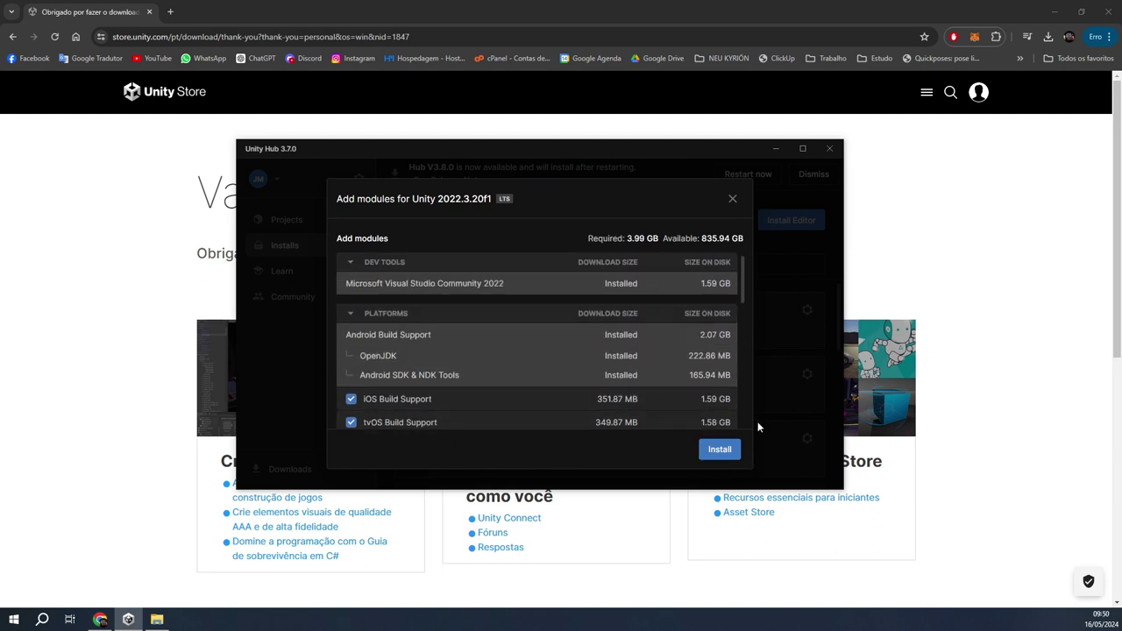
# Close the 2022.3.20f1 Add modules dialog without installing anything
pyautogui.click(733, 200)
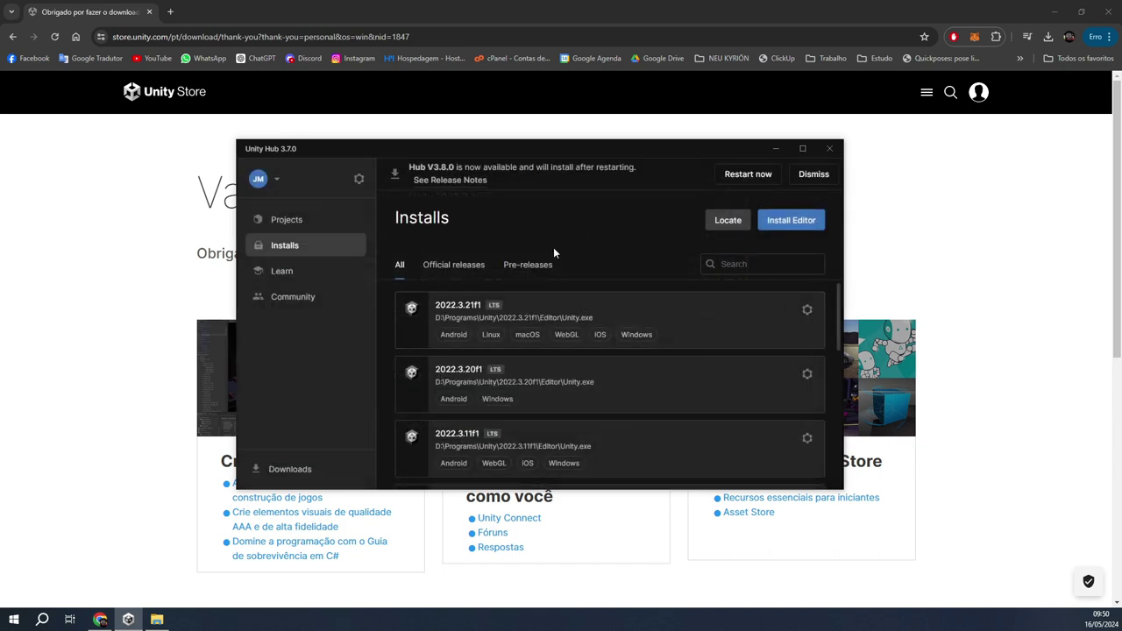